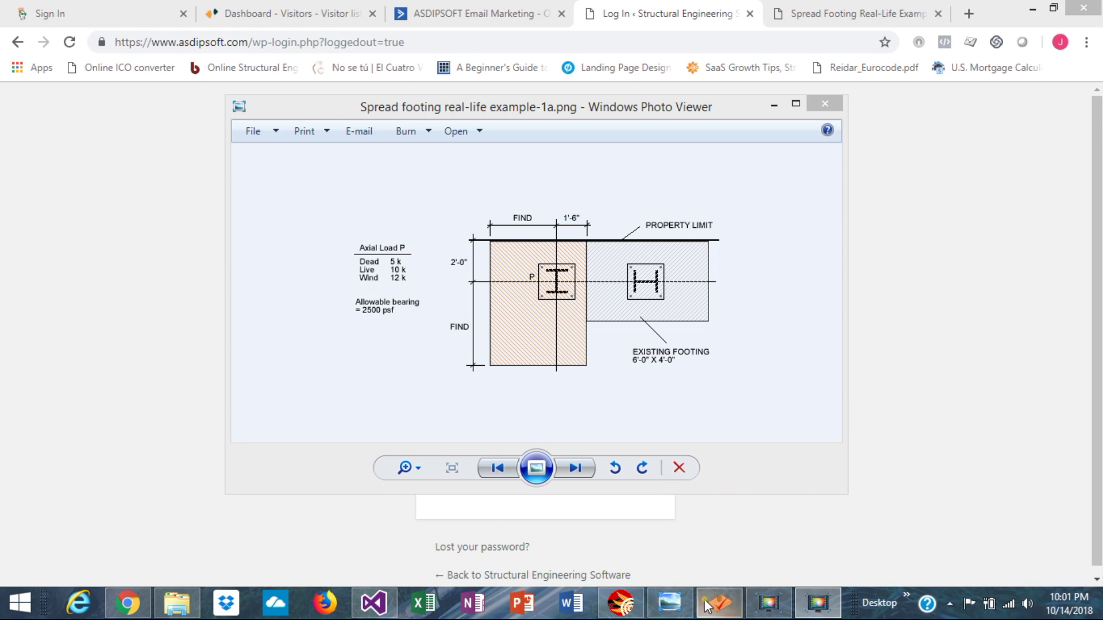
From Project Manager, add a spread footing called 'Real life example' and open its design.
{"action": "left_click", "coordinate": [725, 604]}
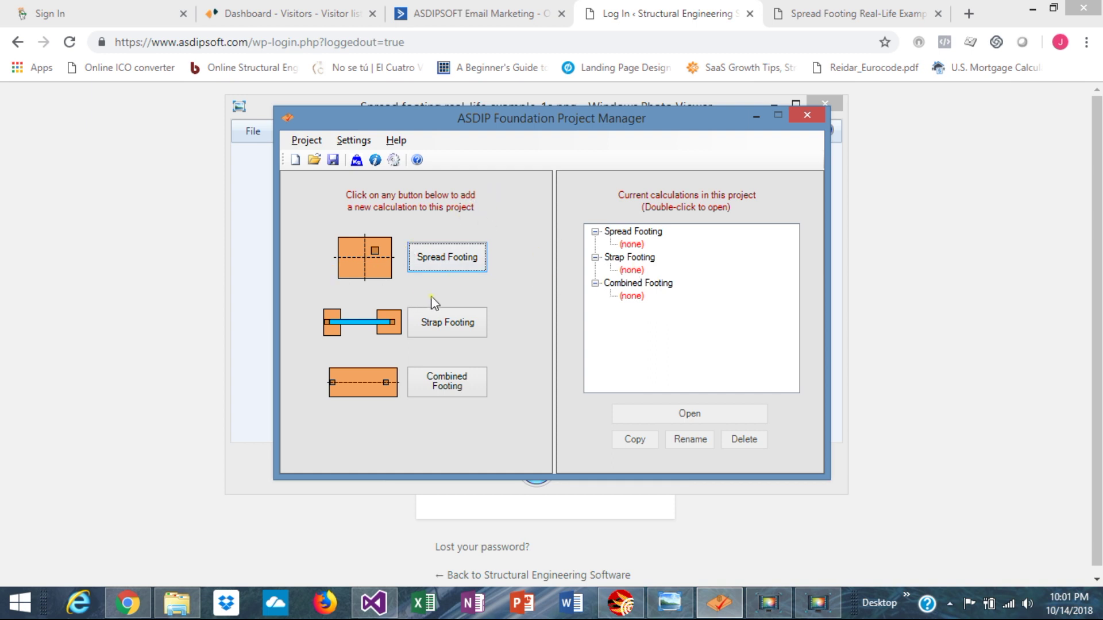
{"action": "left_click", "coordinate": [449, 262]}
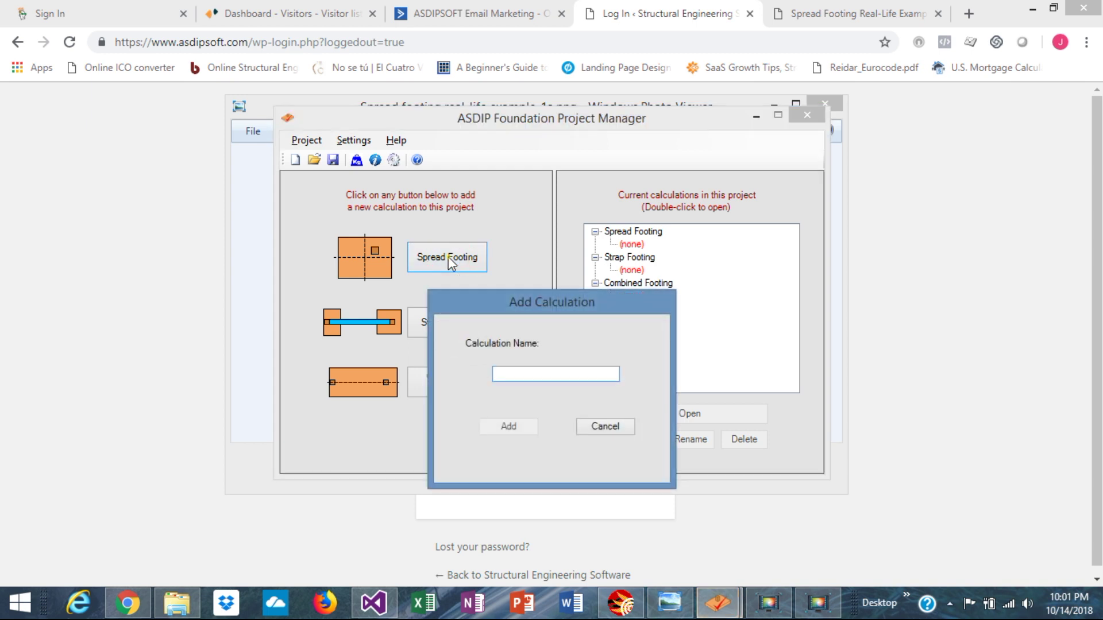
{"action": "type", "text": "Rea"}
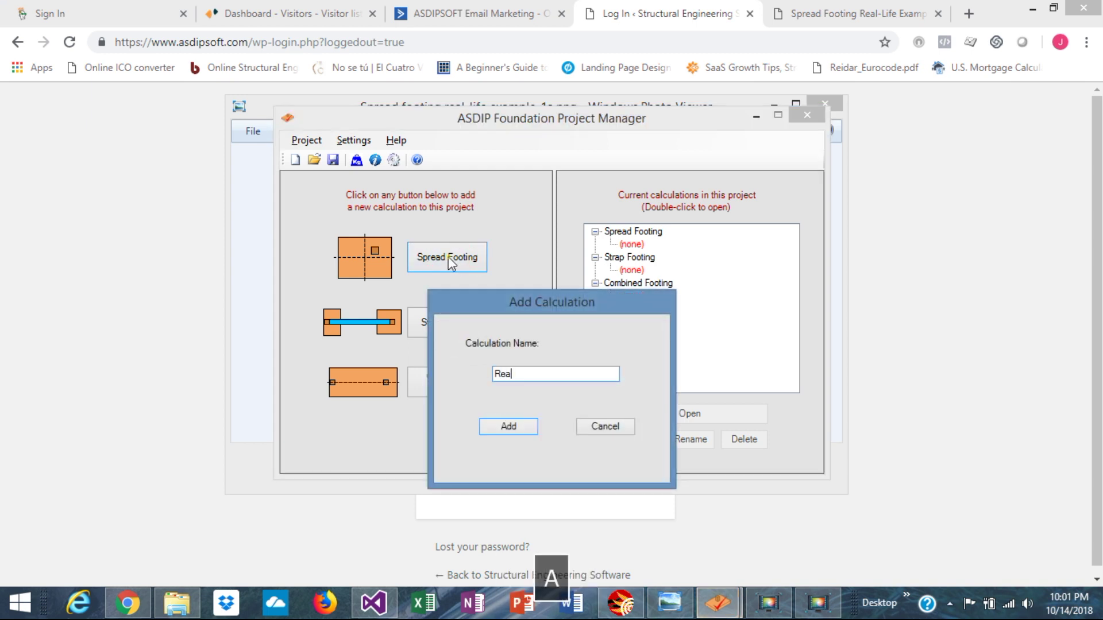
{"action": "type", "text": "l life example"}
{"action": "key", "text": "Return"}
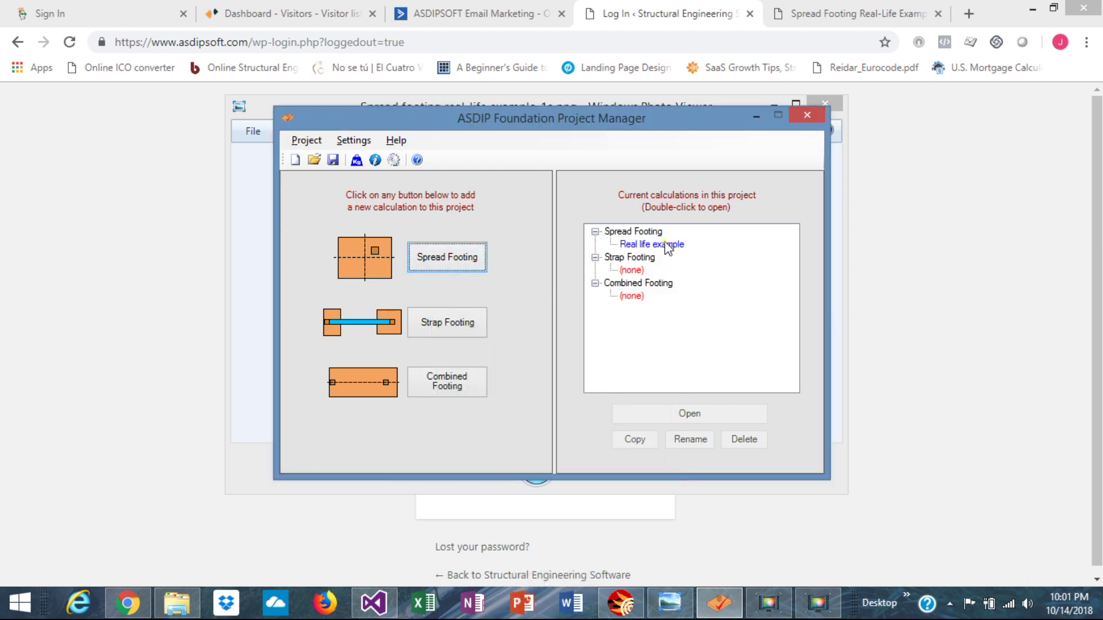
{"action": "double_click", "coordinate": [666, 245]}
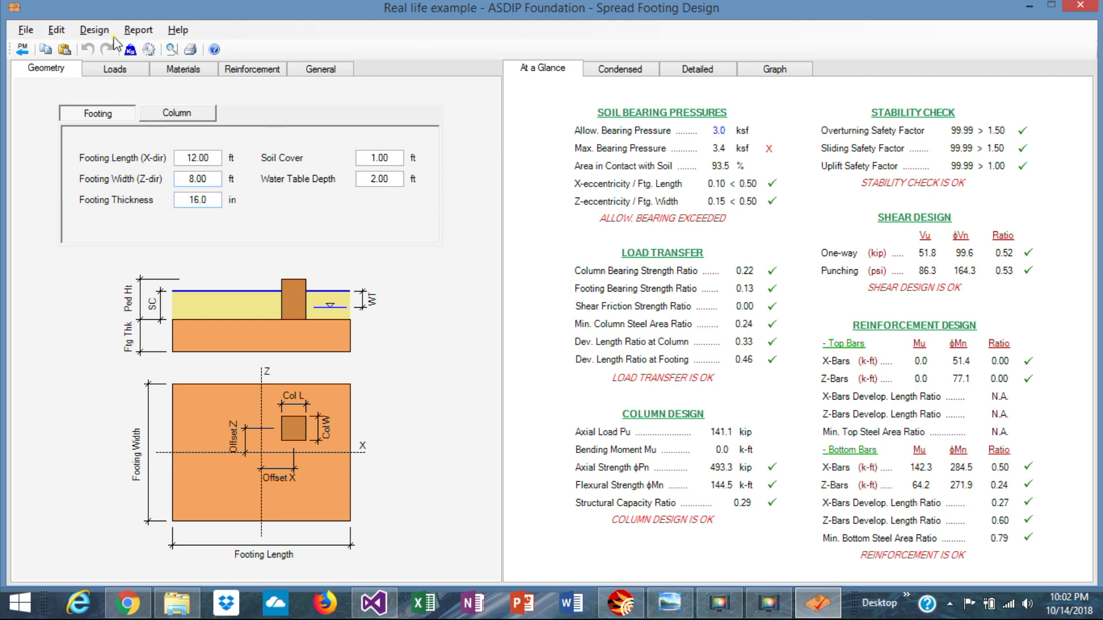
On the Loads tab, check the sketch and enter a 5 kip dead axial force.
{"action": "left_click", "coordinate": [122, 68]}
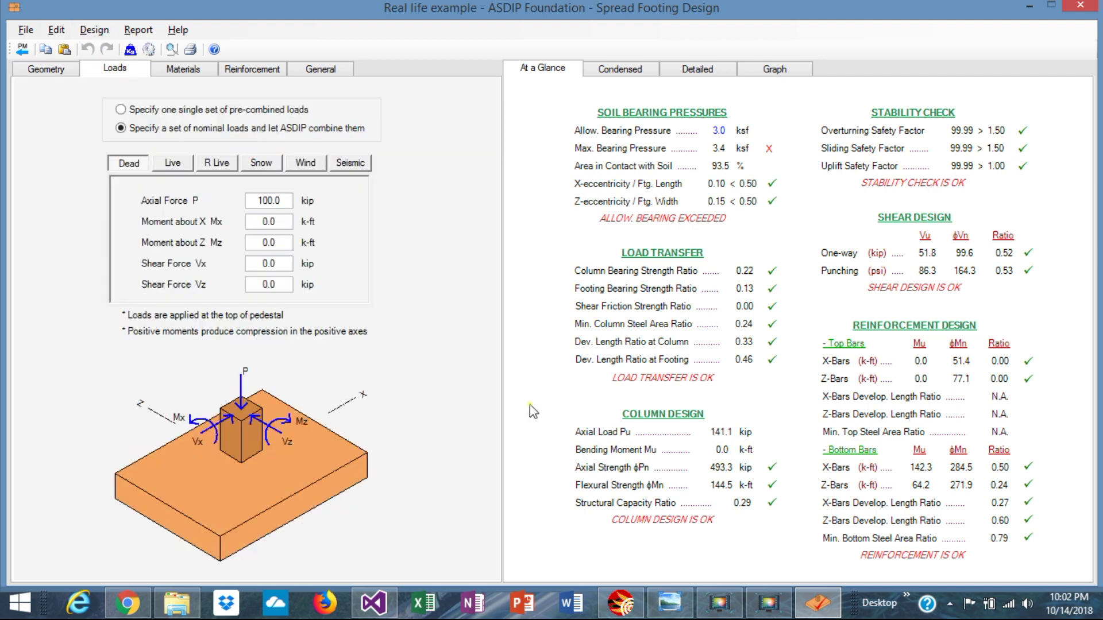
{"action": "left_click", "coordinate": [669, 604]}
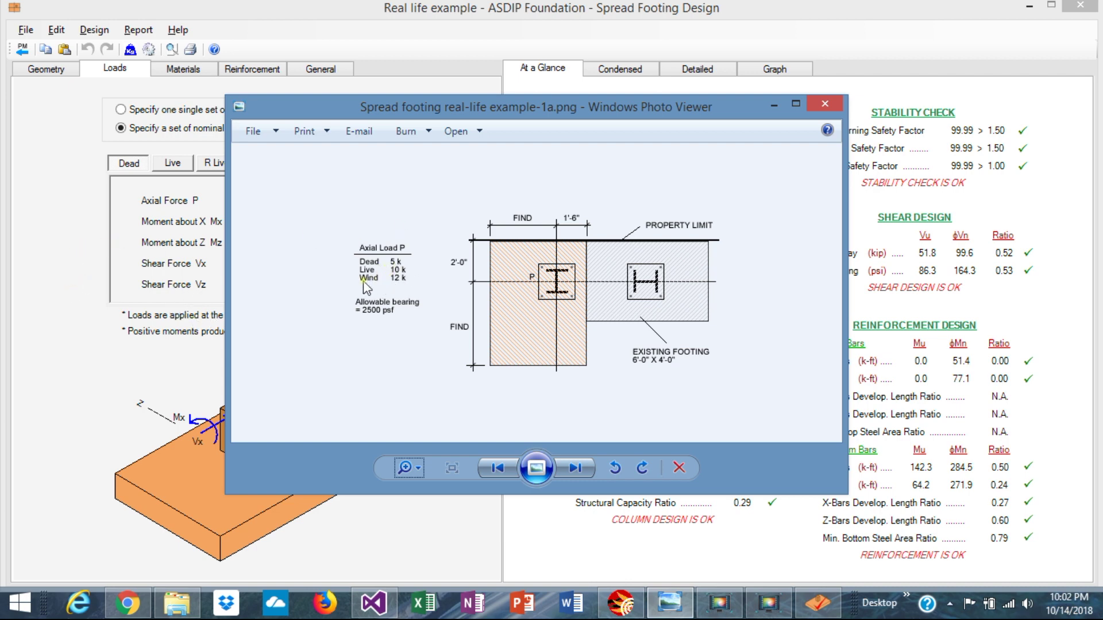
{"action": "left_click", "coordinate": [82, 251]}
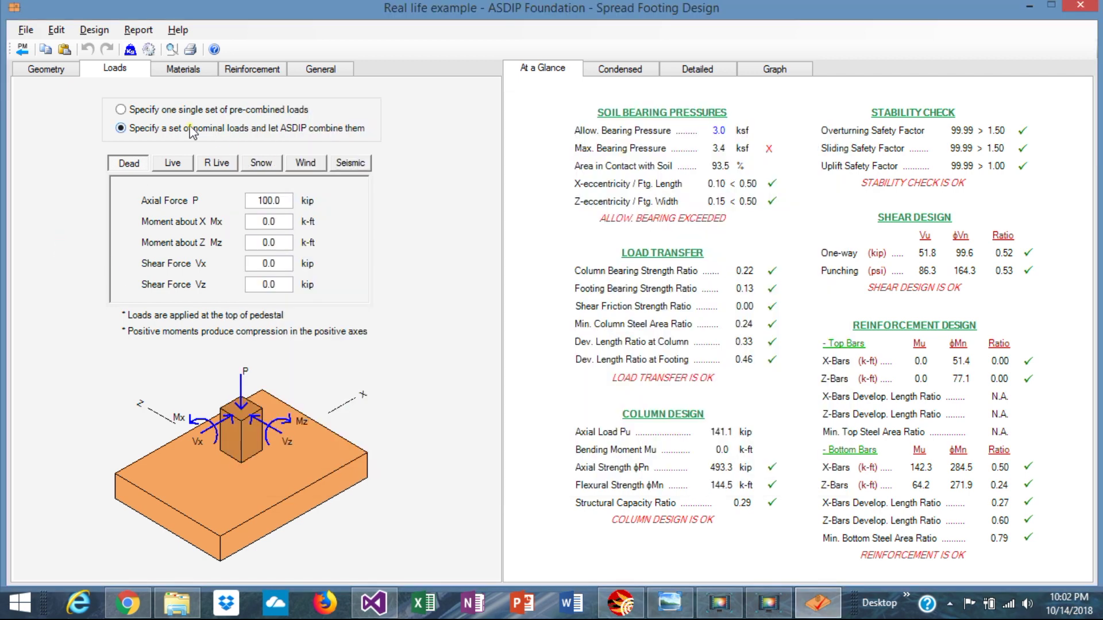
{"action": "double_click", "coordinate": [285, 201]}
{"action": "type", "text": "5"}
Enter axial forces of 10 kip live and 12 kip wind.
{"action": "left_click", "coordinate": [172, 163]}
{"action": "double_click", "coordinate": [284, 201]}
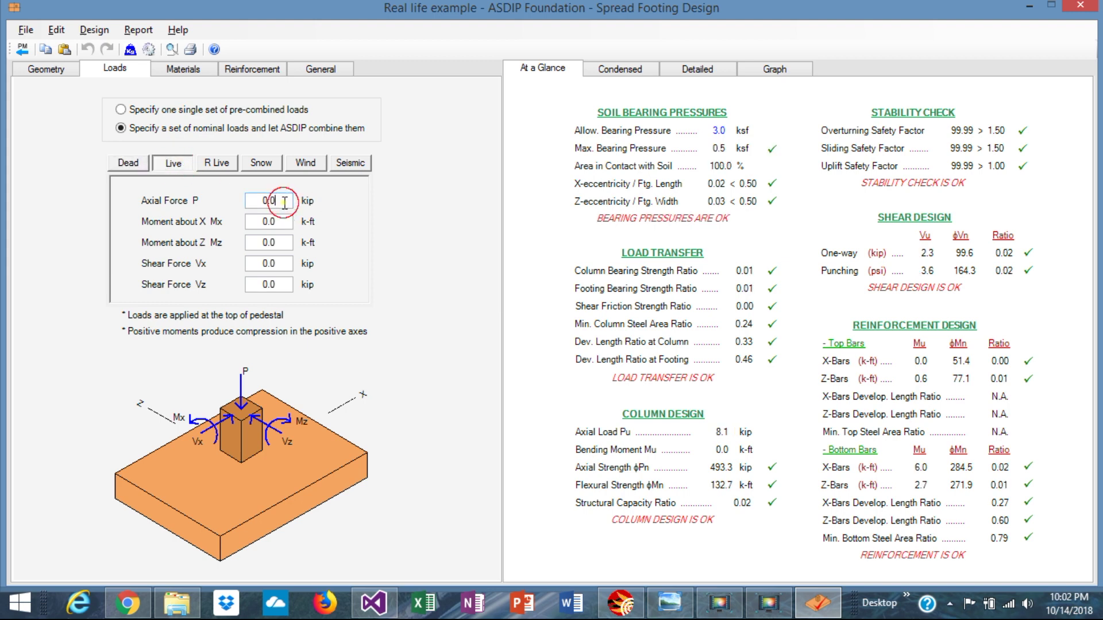
{"action": "type", "text": "10"}
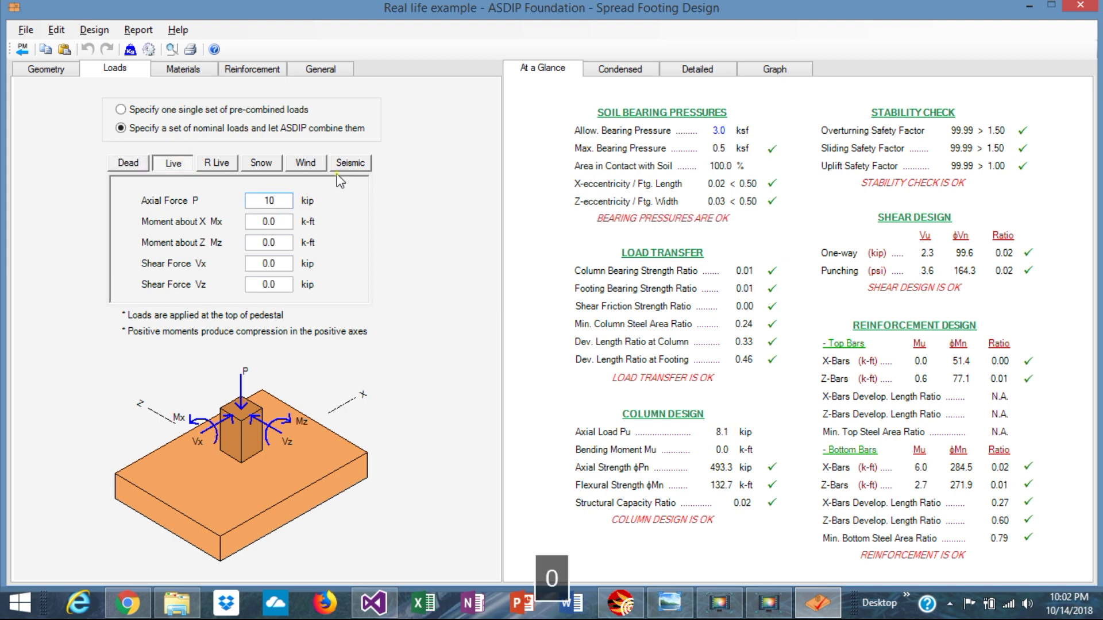
{"action": "left_click", "coordinate": [306, 163]}
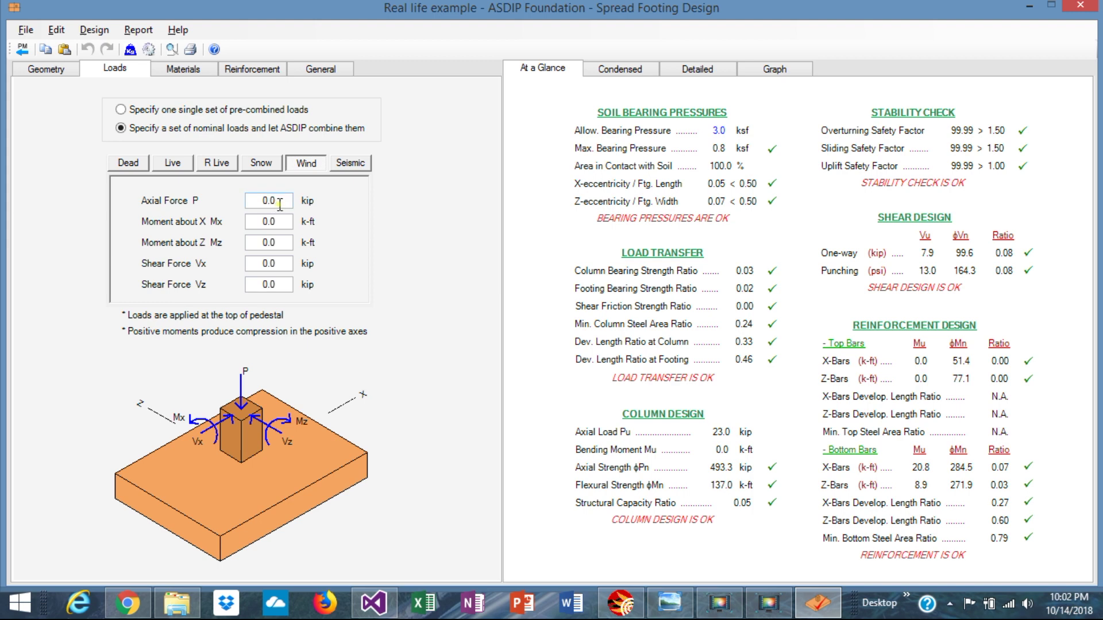
{"action": "double_click", "coordinate": [280, 201]}
{"action": "type", "text": "1"}
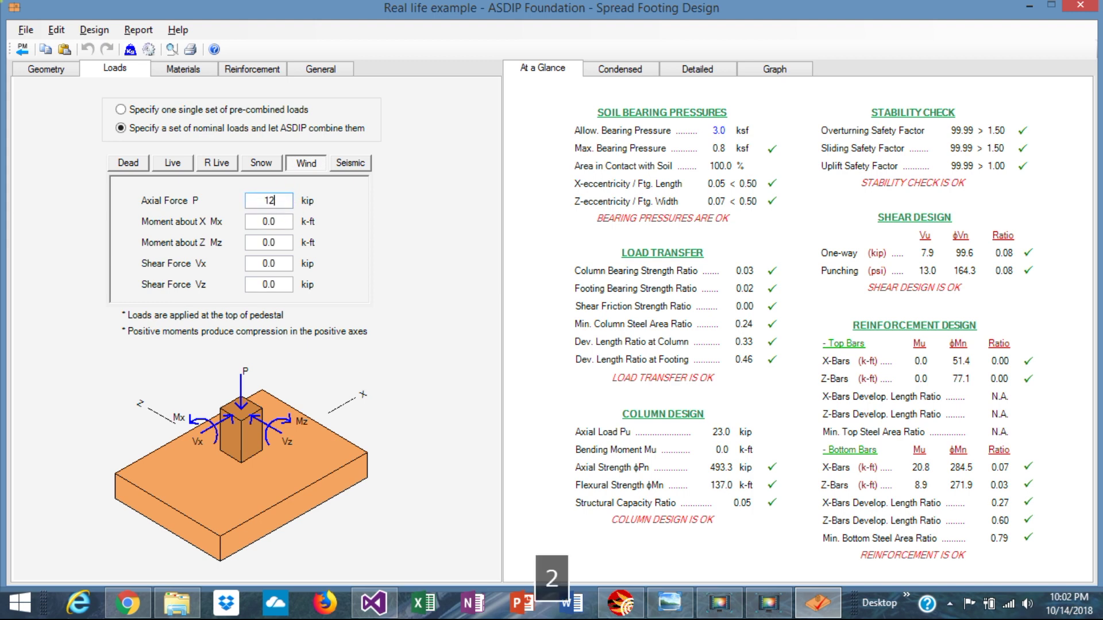
{"action": "type", "text": "2"}
{"action": "key", "text": "Return"}
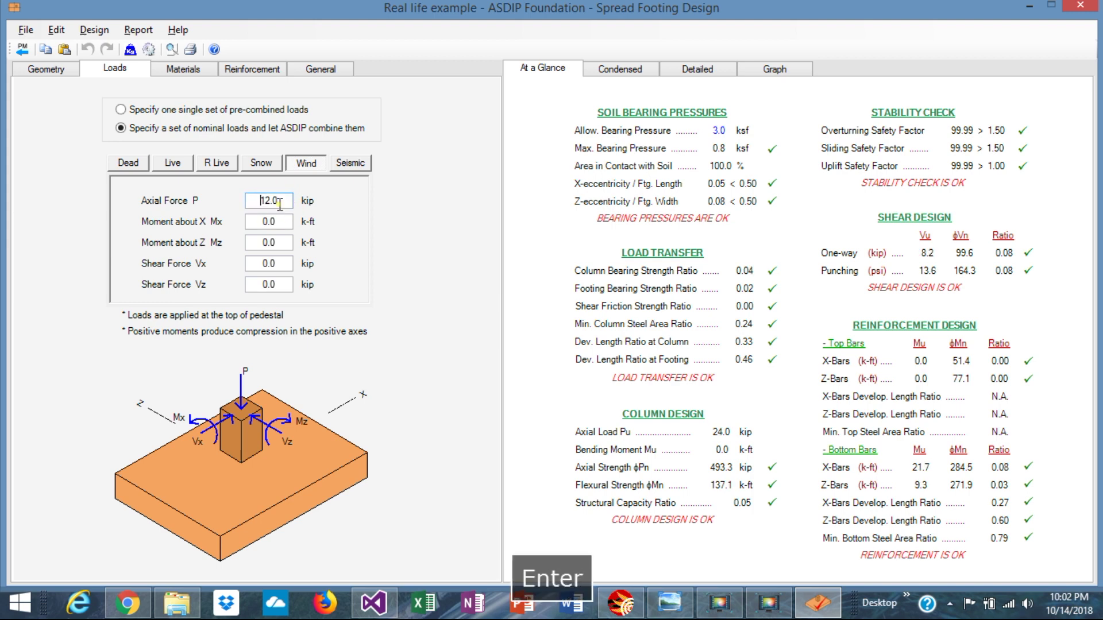
{"action": "left_click", "coordinate": [50, 74]}
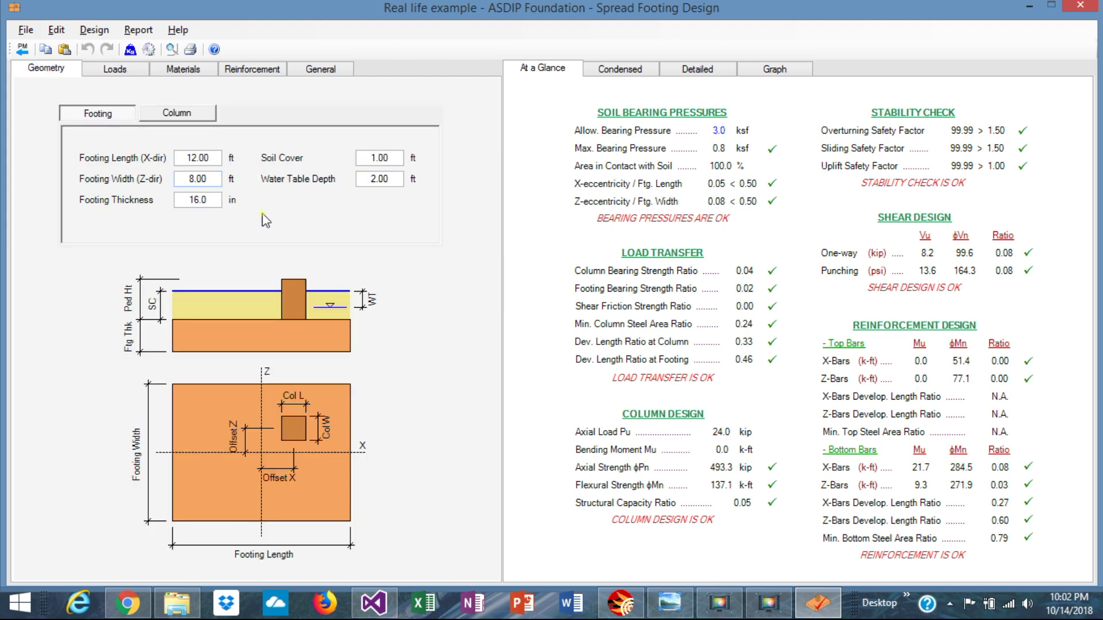
Show the bearing pressure graphs and compare against the footing sketch.
{"action": "left_click", "coordinate": [776, 70]}
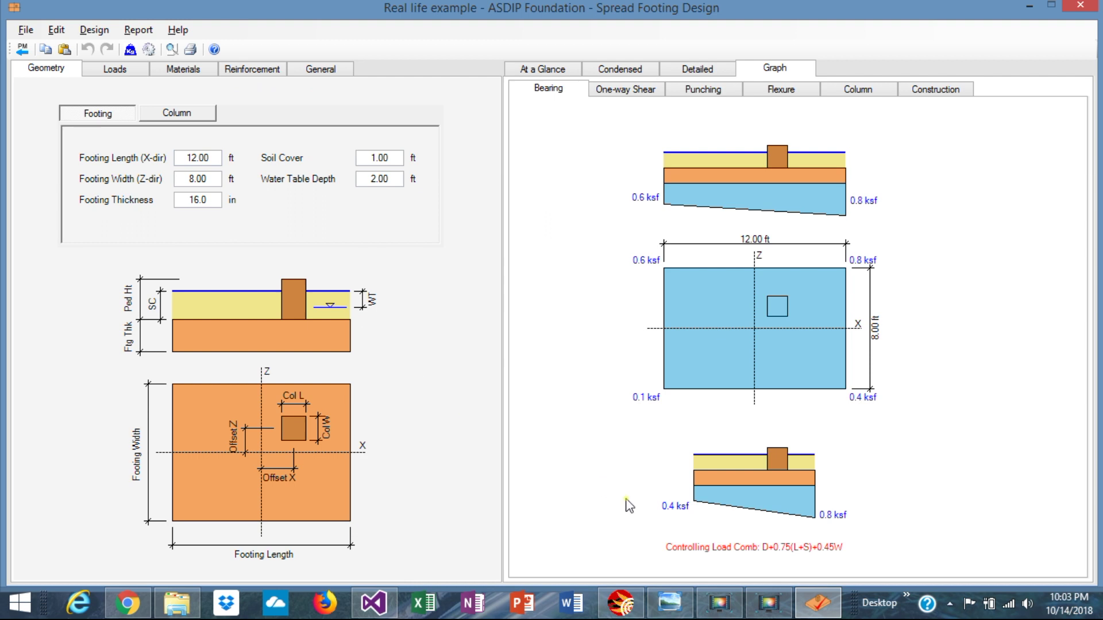
{"action": "mouse_move", "coordinate": [673, 612]}
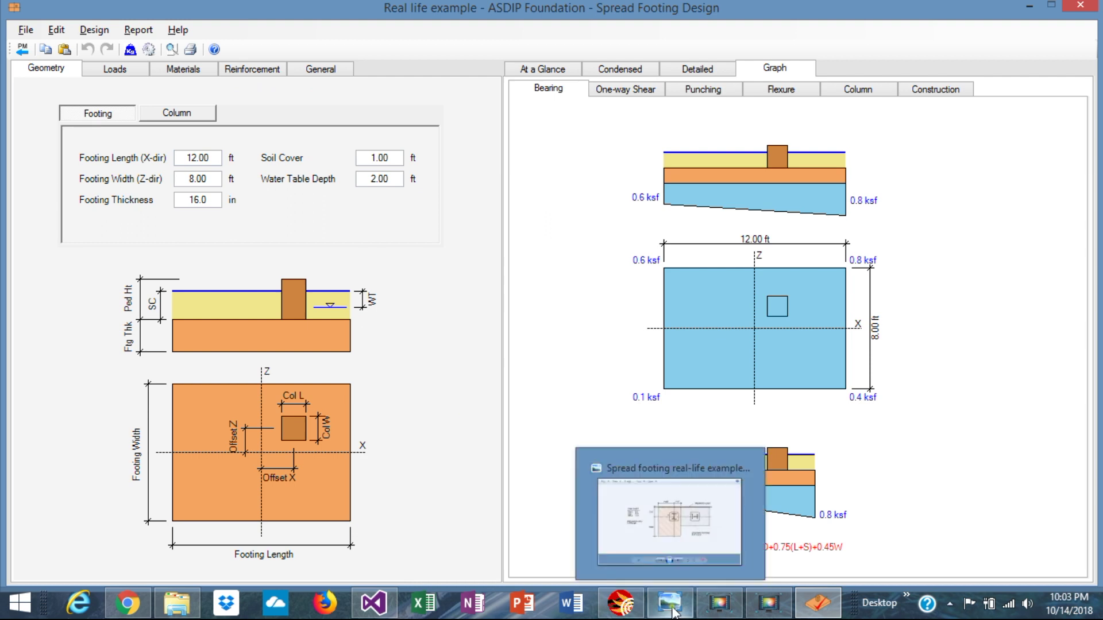
{"action": "left_click", "coordinate": [673, 612]}
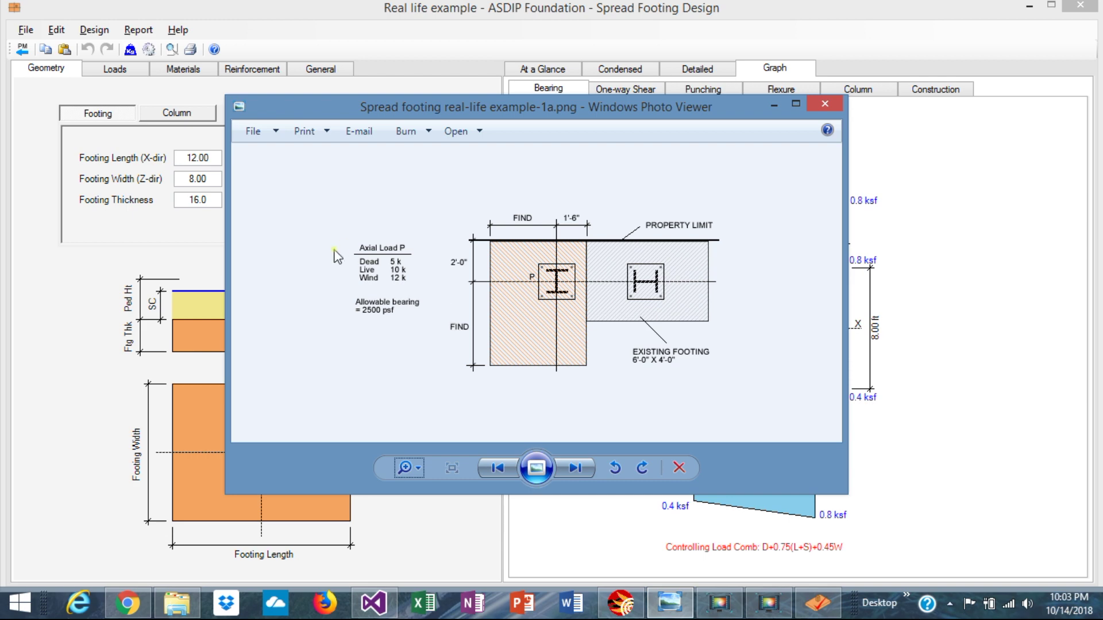
{"action": "left_click", "coordinate": [215, 158]}
Set footing length and footing width to 6 ft each.
{"action": "left_click", "coordinate": [215, 158]}
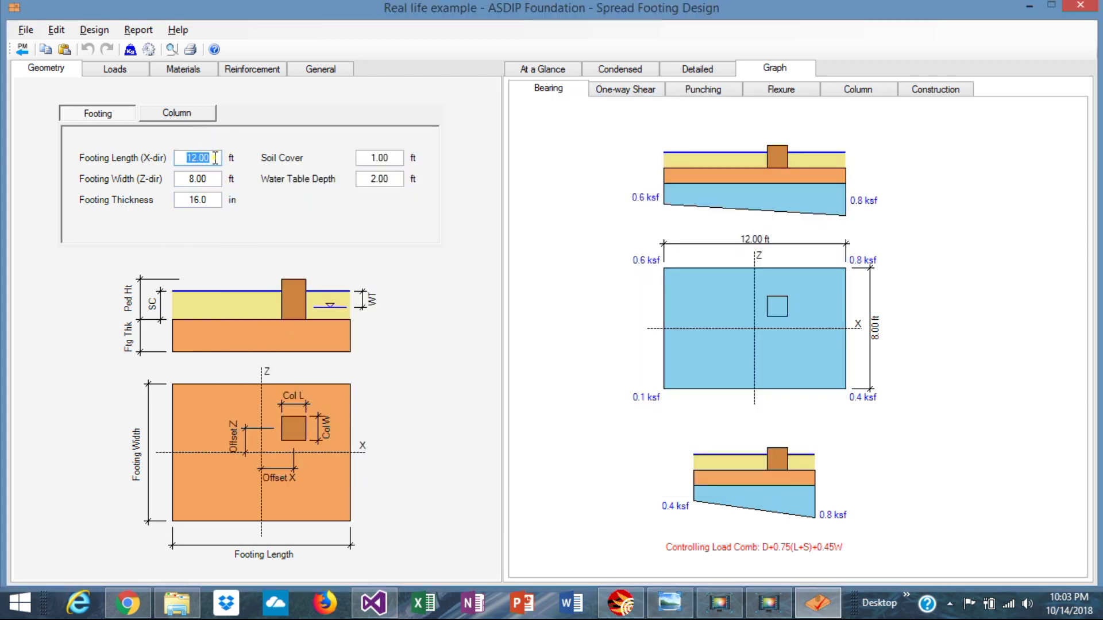
{"action": "type", "text": "6"}
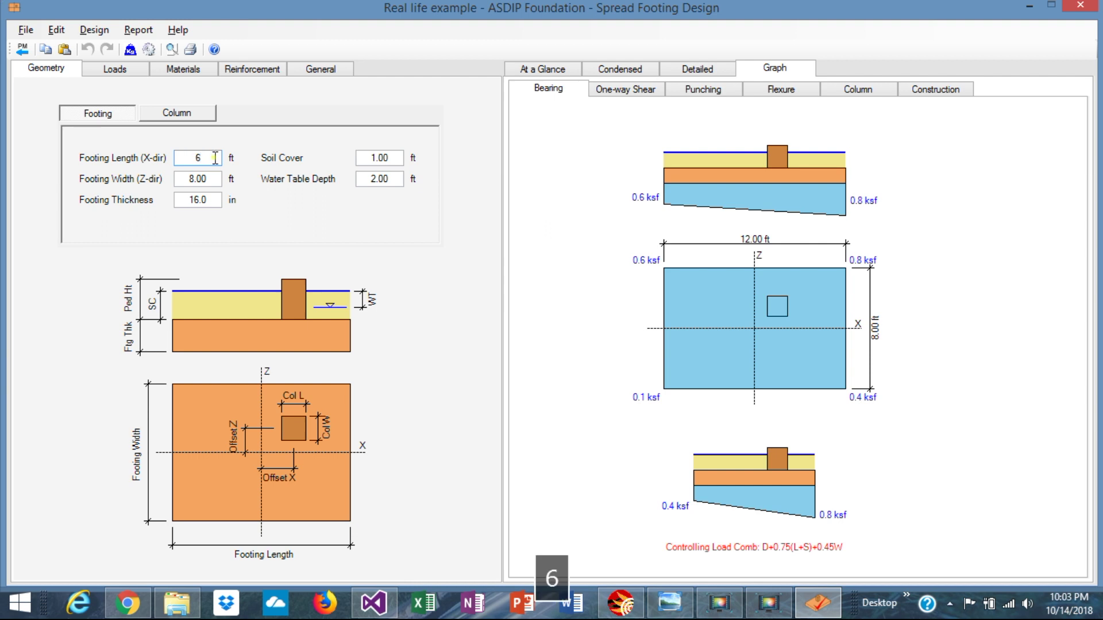
{"action": "key", "text": "Return"}
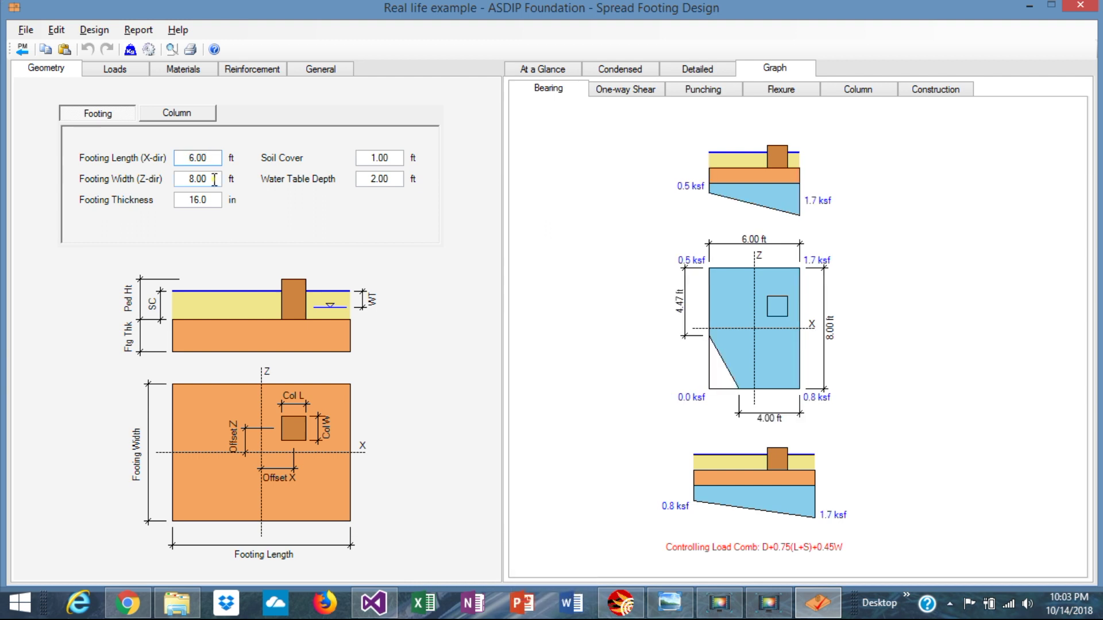
{"action": "left_click", "coordinate": [214, 179]}
{"action": "type", "text": "6"}
{"action": "key", "text": "Return"}
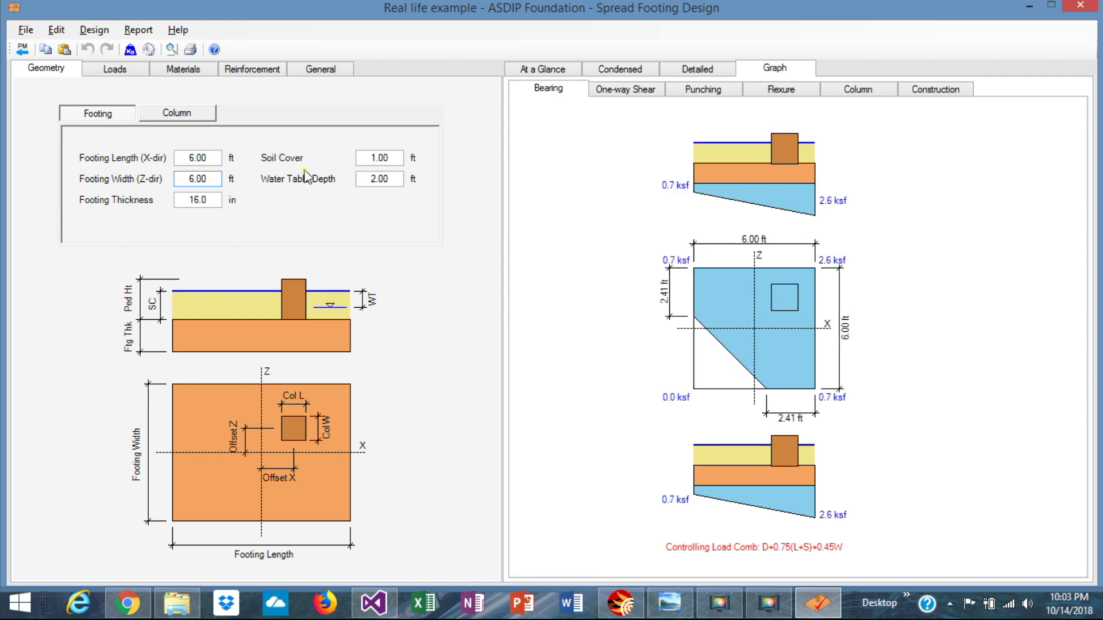
{"action": "left_click", "coordinate": [186, 117]}
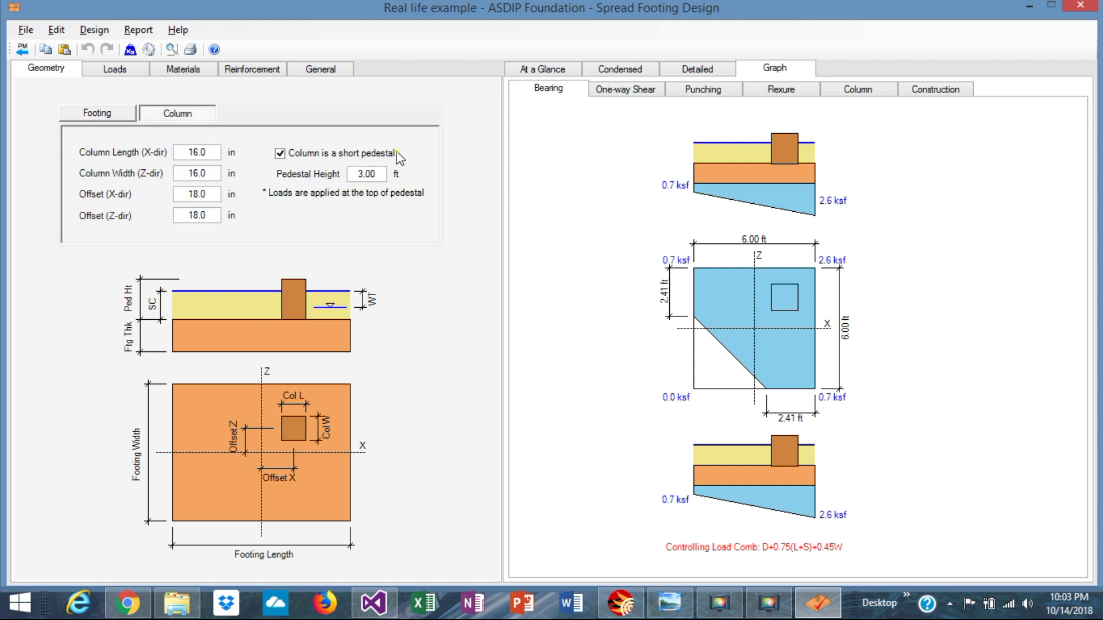
Uncheck 'Column is a short pedestal' on the Column inputs.
{"action": "left_click", "coordinate": [291, 153]}
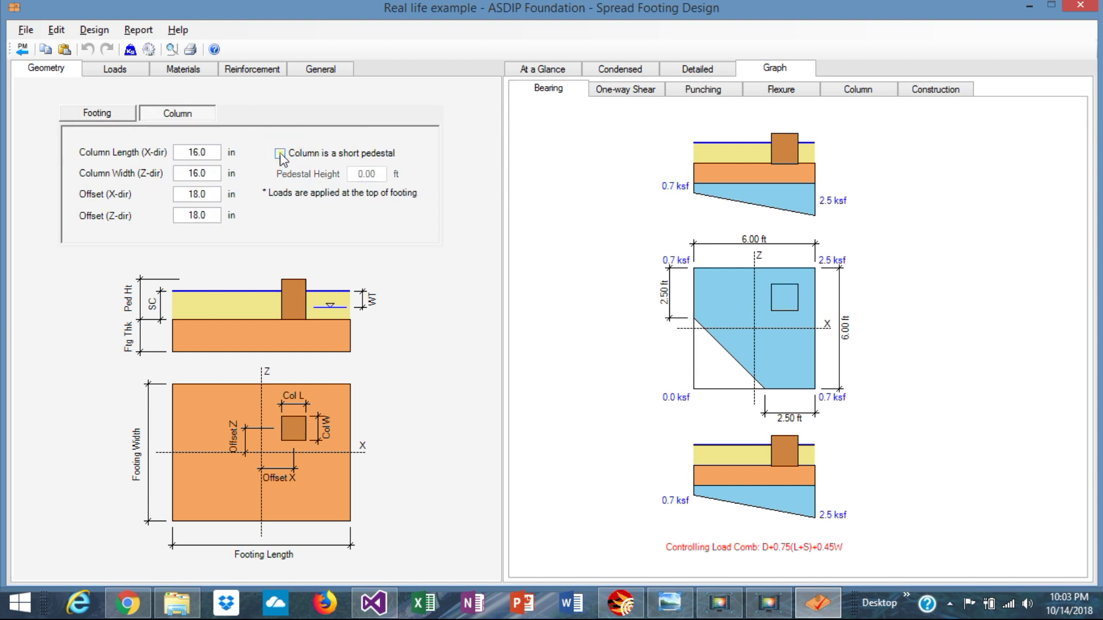
{"action": "left_click", "coordinate": [99, 110]}
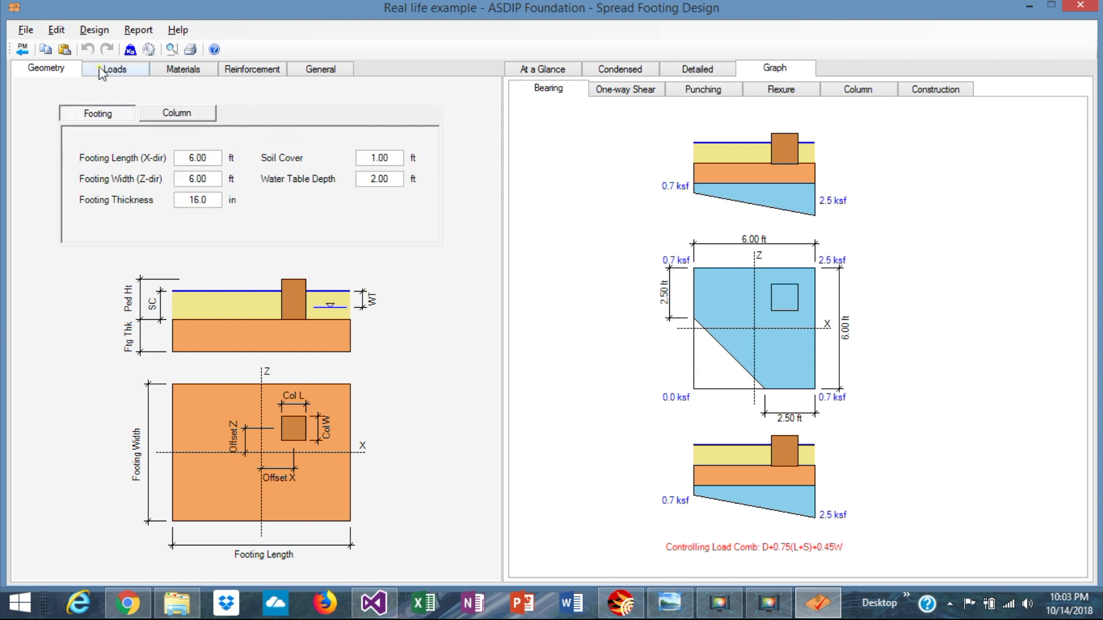
{"action": "left_click", "coordinate": [188, 118]}
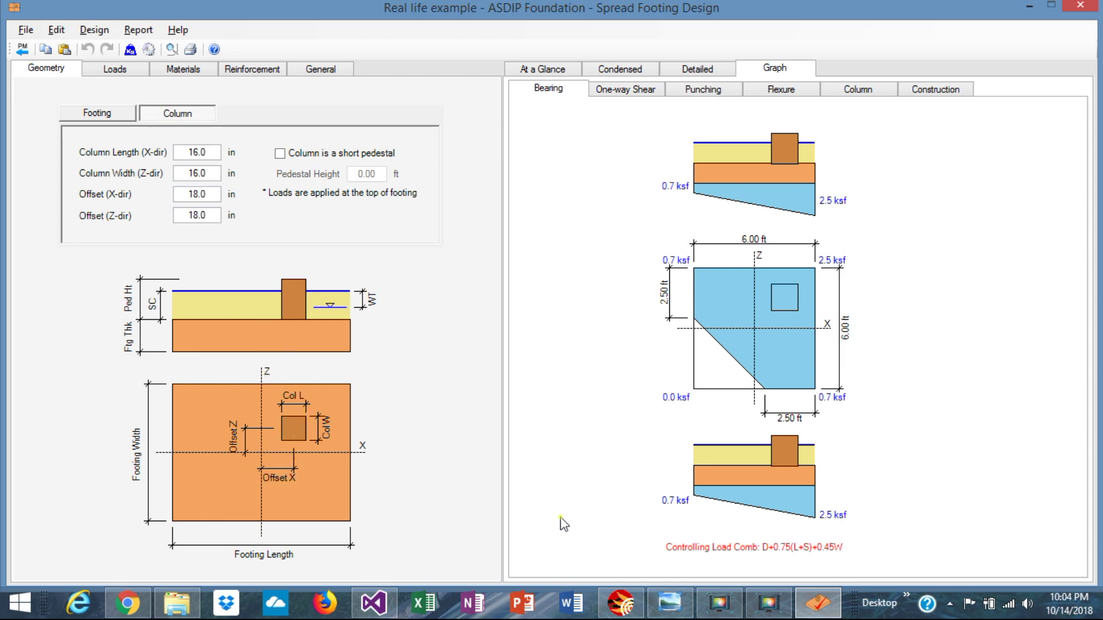
Check the sketch and set the column's Z-direction offset to 12.0 in.
{"action": "left_click", "coordinate": [670, 604]}
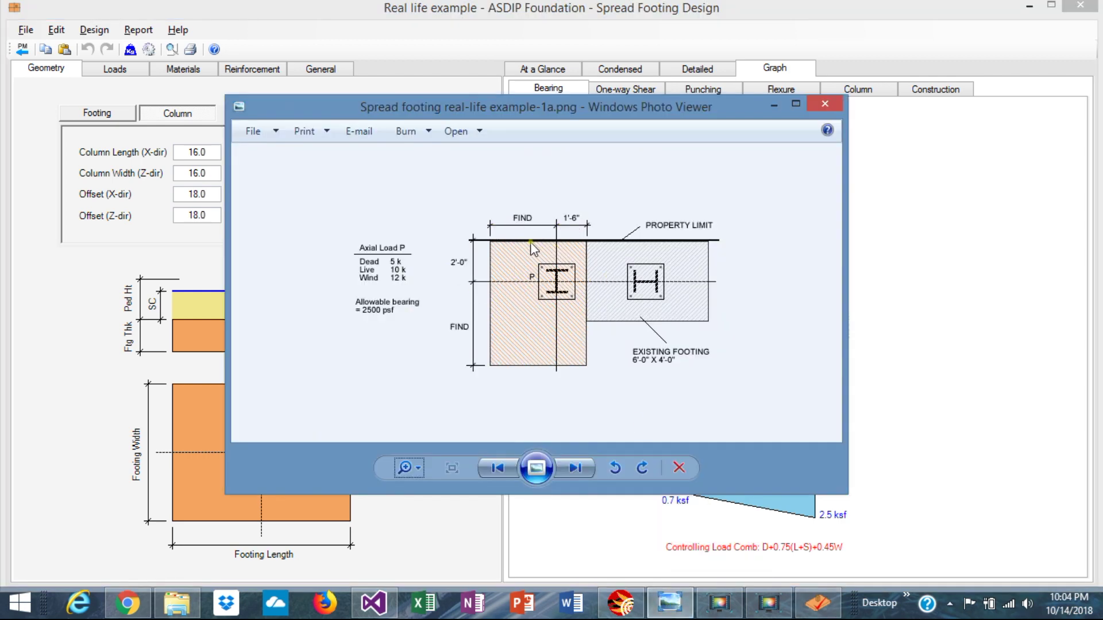
{"action": "left_click", "coordinate": [211, 197]}
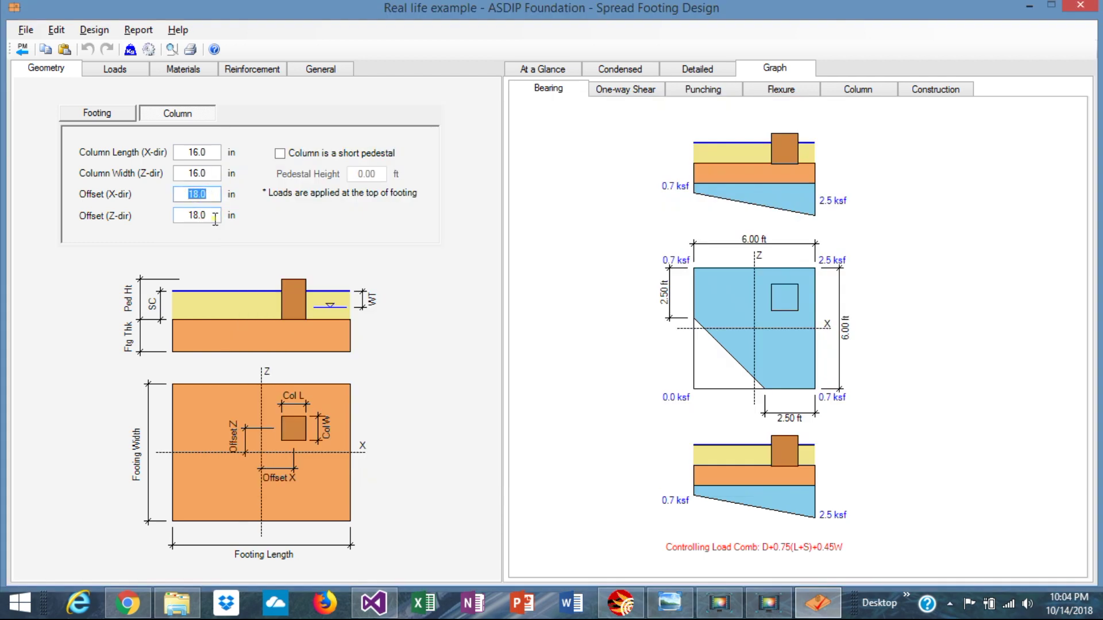
{"action": "left_click", "coordinate": [670, 603]}
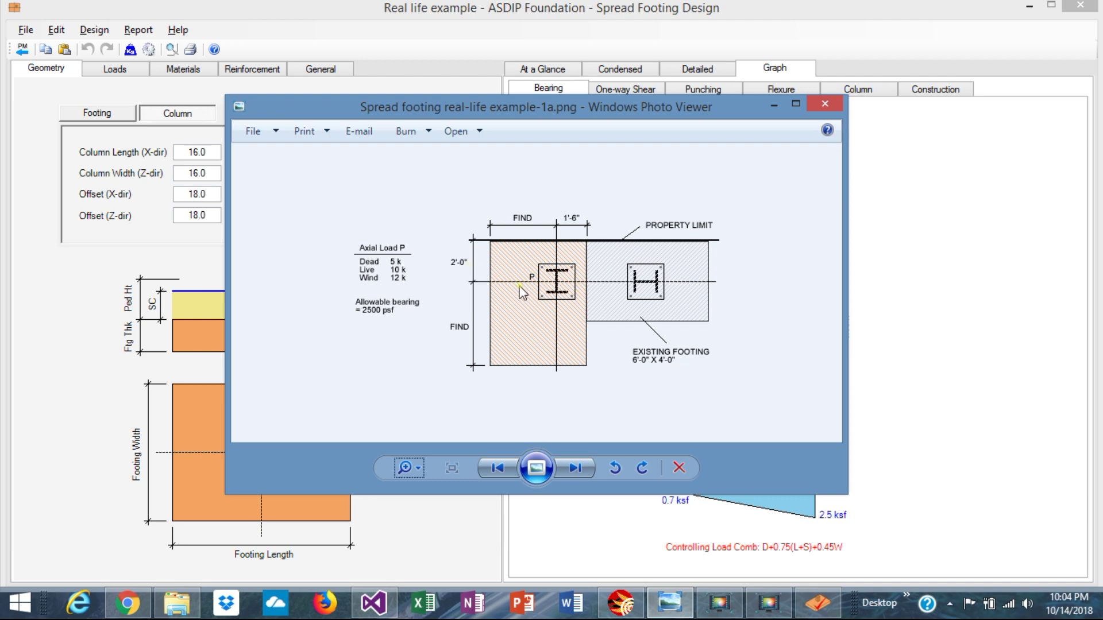
{"action": "left_click", "coordinate": [210, 217]}
{"action": "type", "text": "12"}
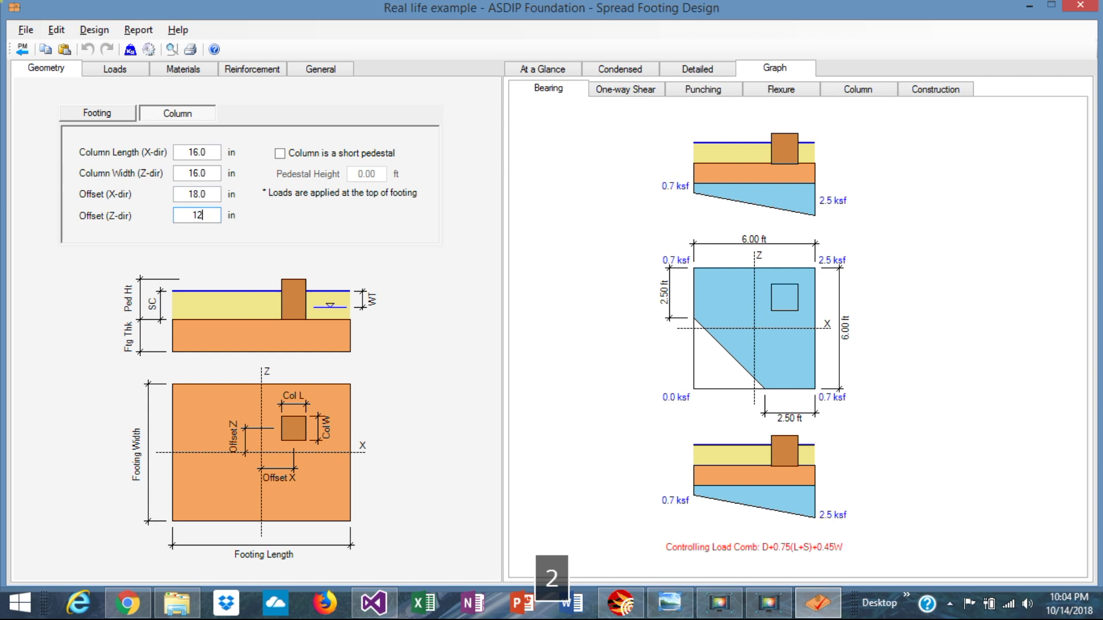
{"action": "key", "text": "Return"}
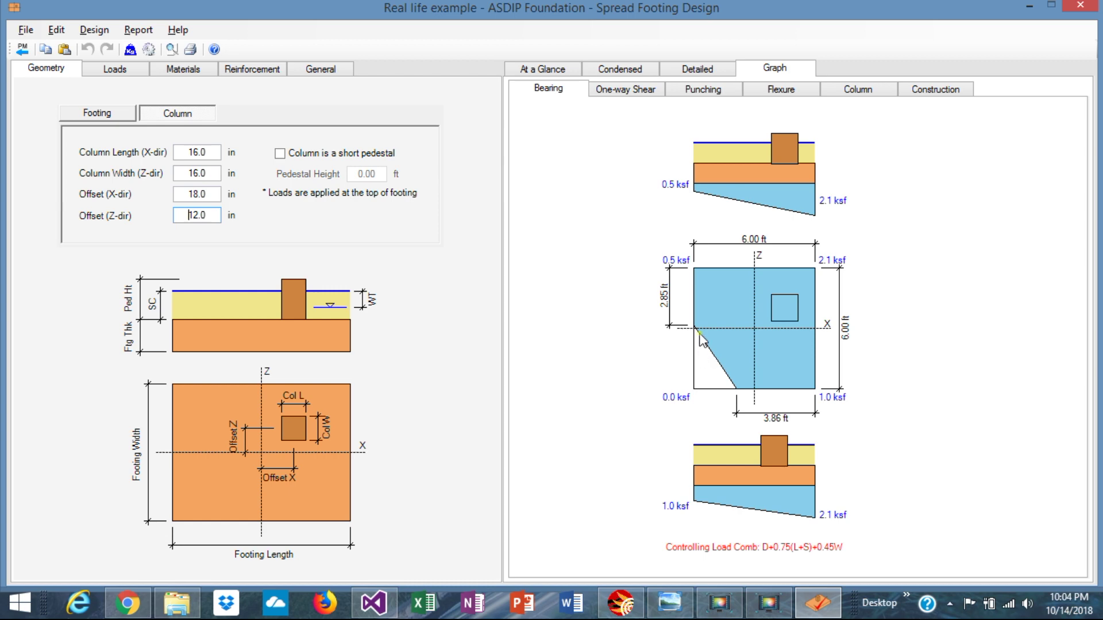
{"action": "left_click", "coordinate": [542, 67]}
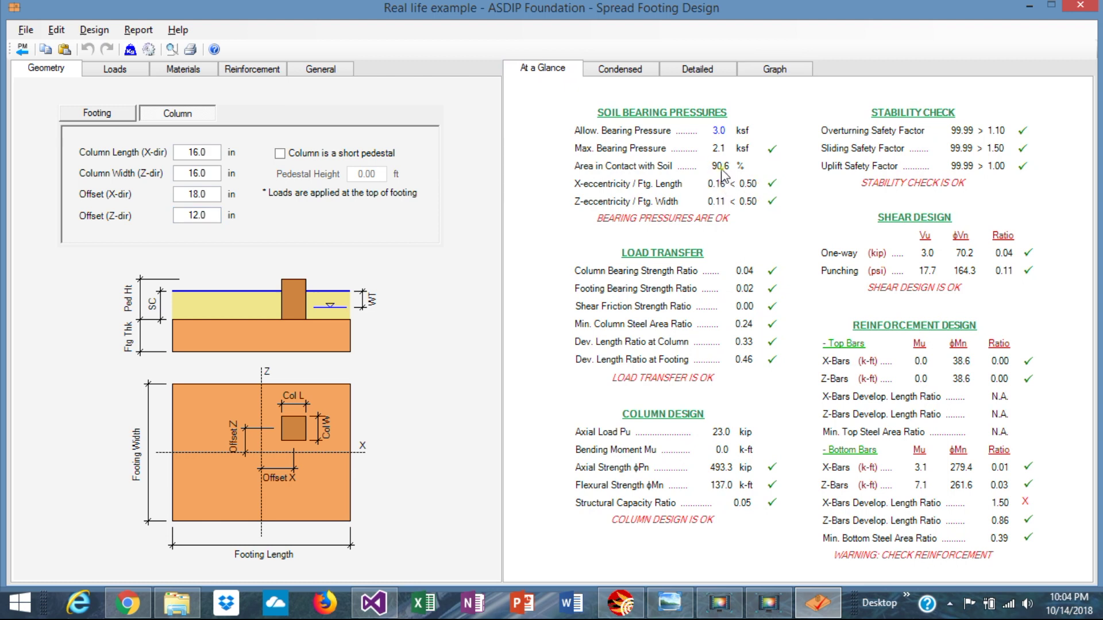
Show the bearing pressure graphs alongside the Footing dimension inputs.
{"action": "left_click", "coordinate": [759, 72]}
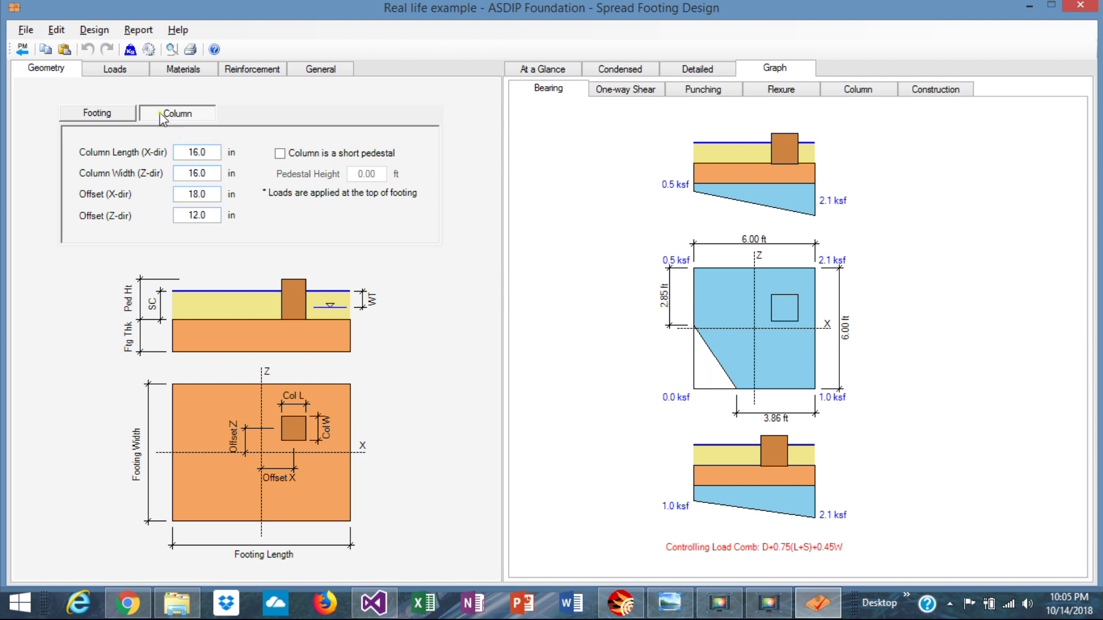
{"action": "left_click", "coordinate": [98, 114]}
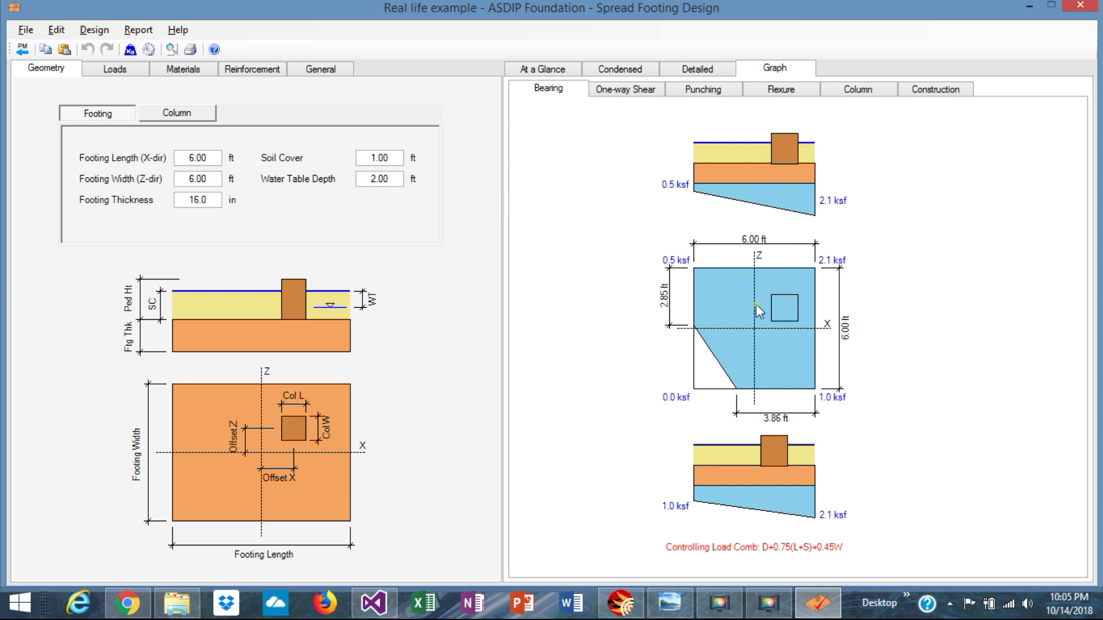
Change the footing length to 5.00 ft.
{"action": "double_click", "coordinate": [209, 158]}
{"action": "left_click", "coordinate": [208, 157]}
{"action": "double_click", "coordinate": [209, 158]}
{"action": "type", "text": "5"}
{"action": "key", "text": "Return"}
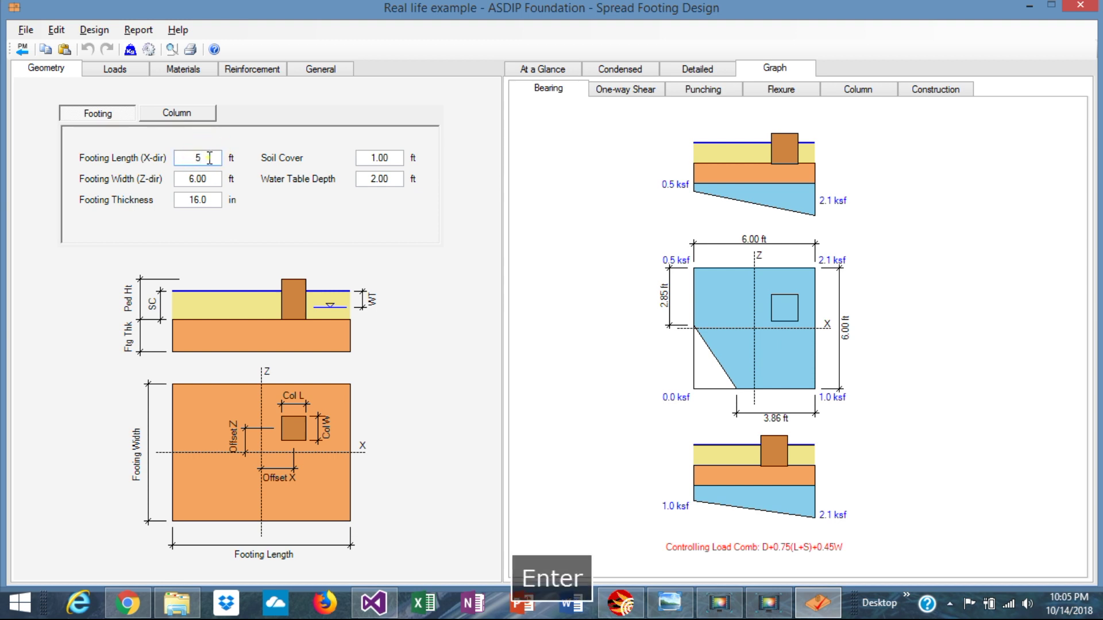
Set the column's X-direction offset to 12.0 in, referring to the sketch.
{"action": "left_click", "coordinate": [181, 113]}
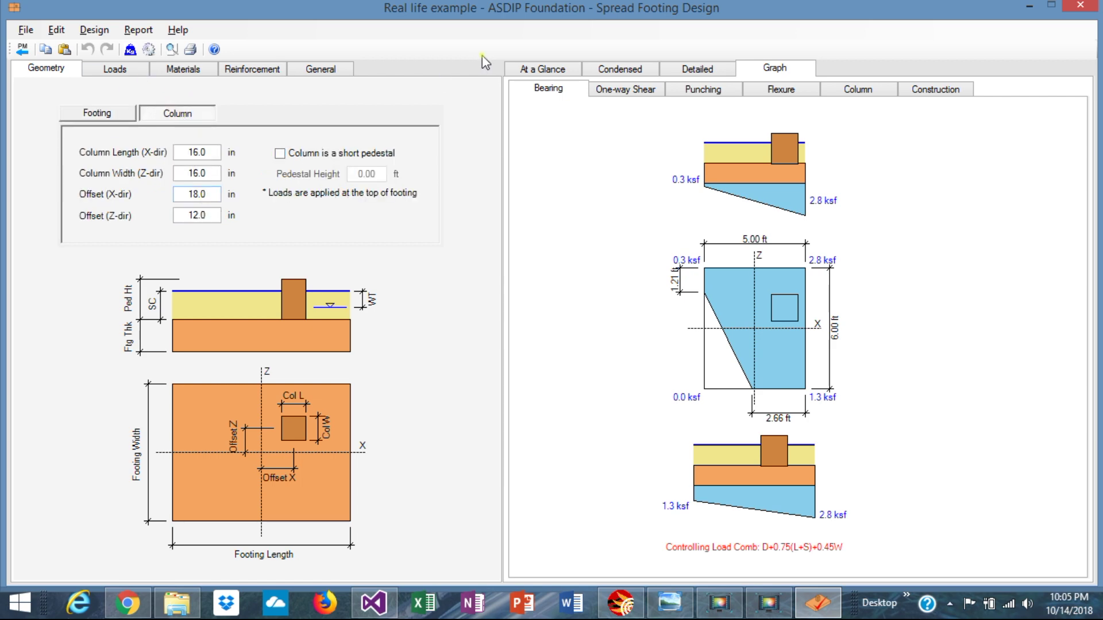
{"action": "left_click", "coordinate": [670, 610]}
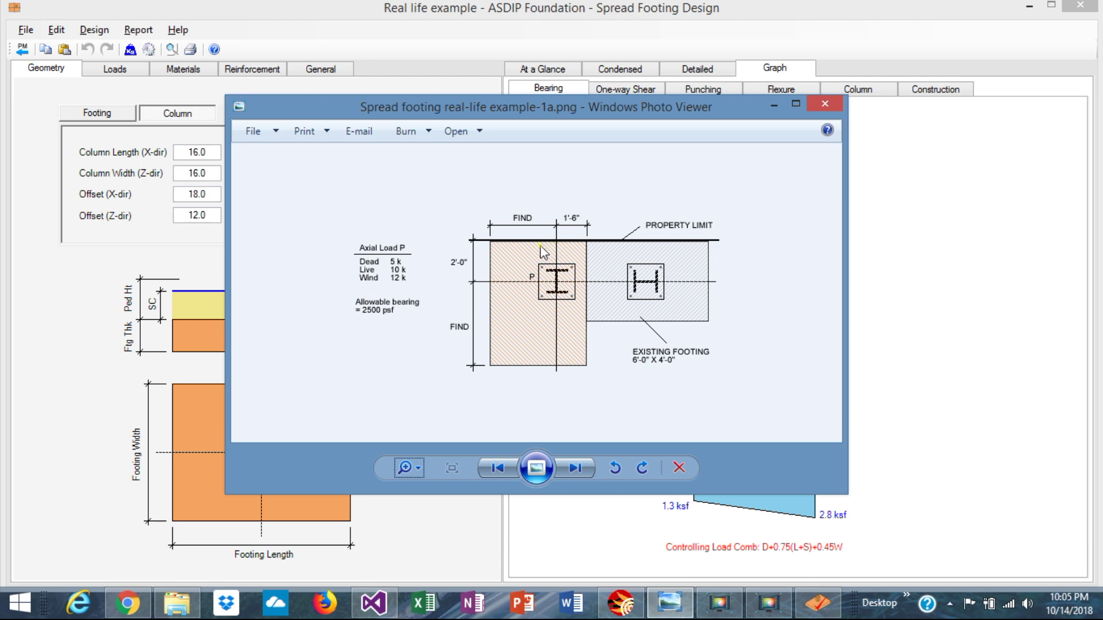
{"action": "left_click", "coordinate": [208, 195]}
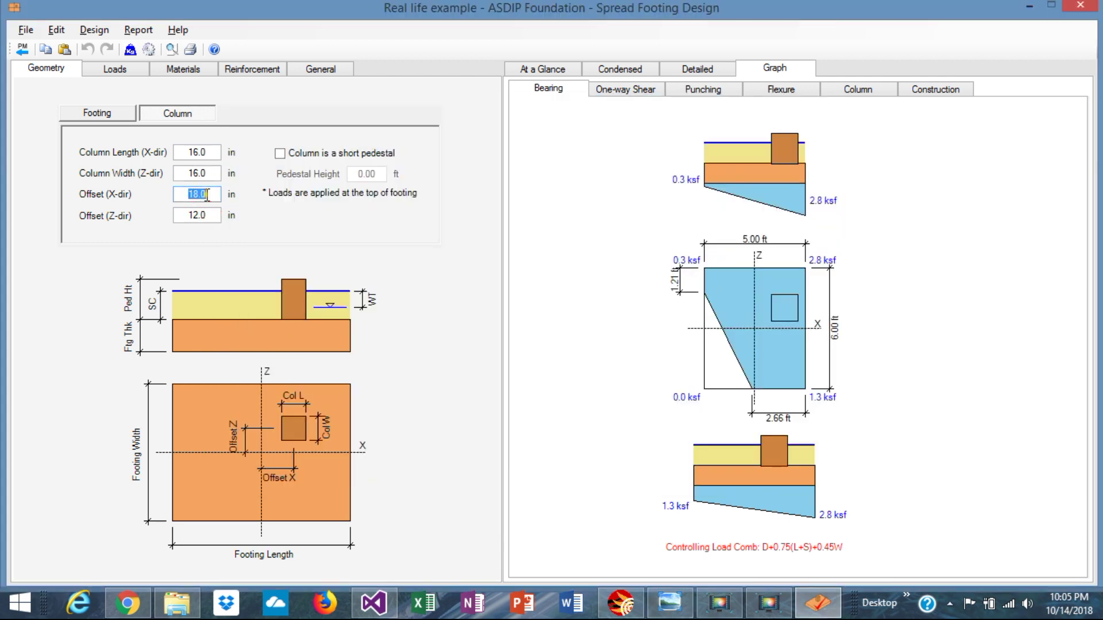
{"action": "type", "text": "12"}
{"action": "key", "text": "Return"}
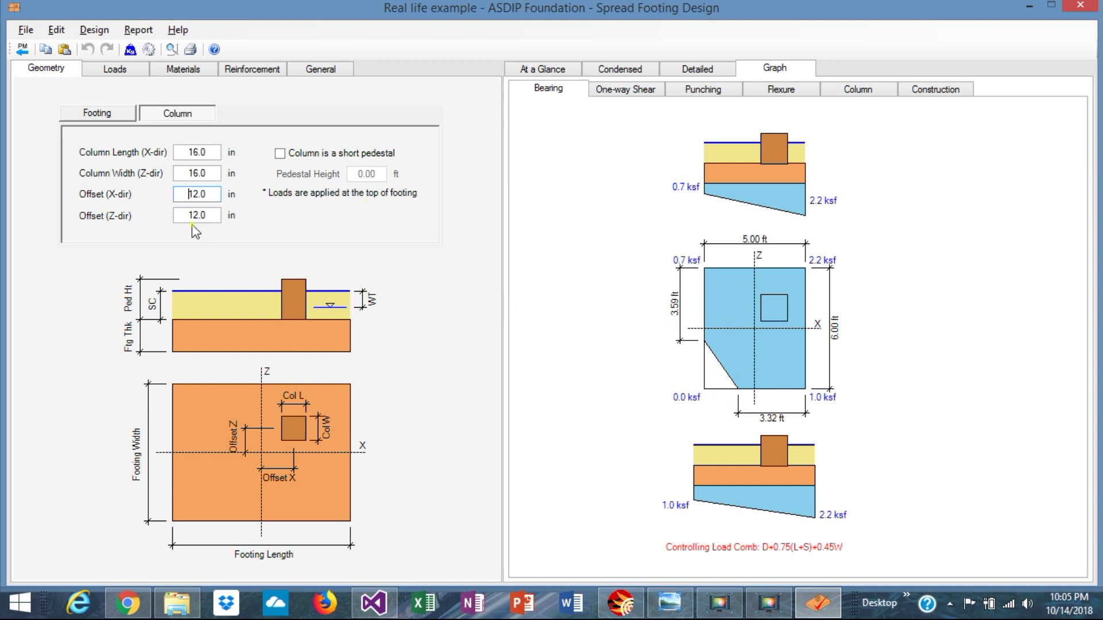
{"action": "left_click", "coordinate": [211, 215]}
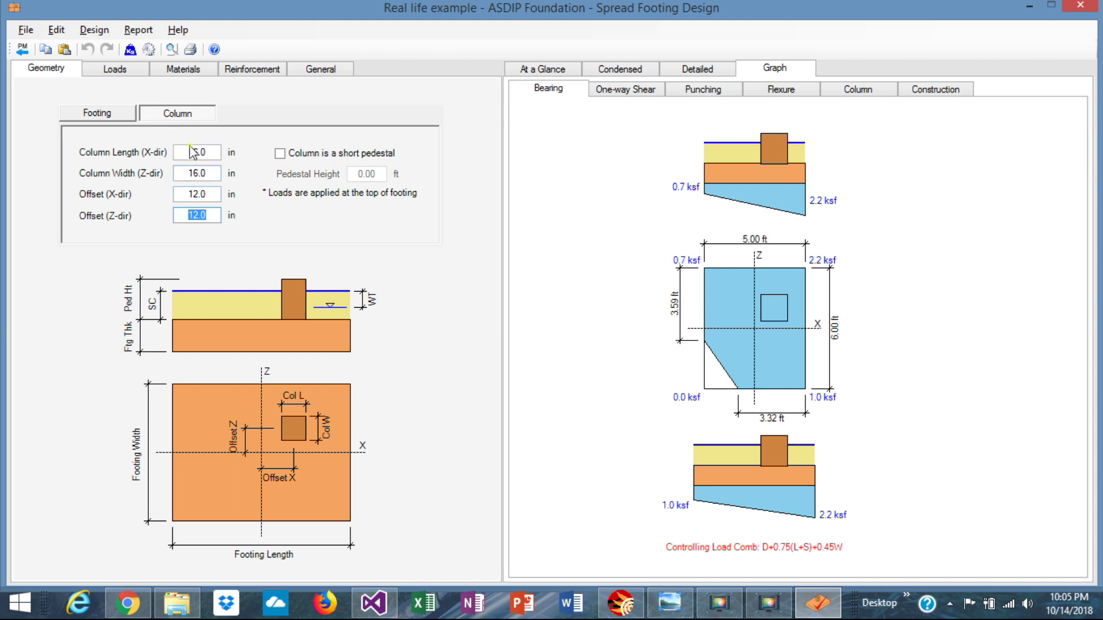
Set footing thickness to 20.0 in and review the design summary.
{"action": "left_click", "coordinate": [103, 114]}
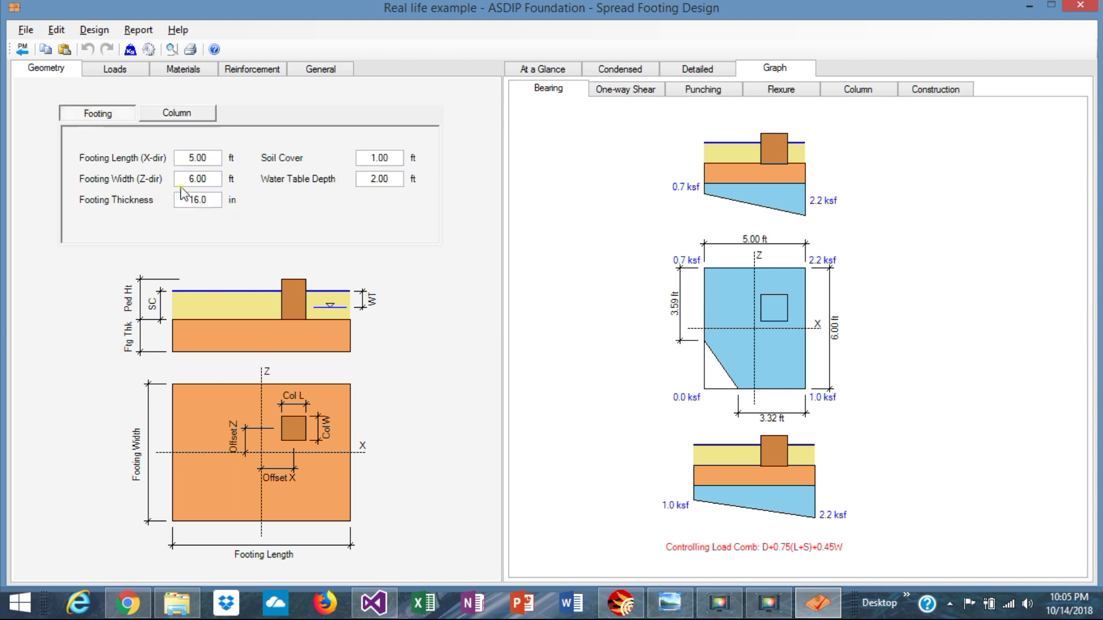
{"action": "left_click", "coordinate": [216, 199]}
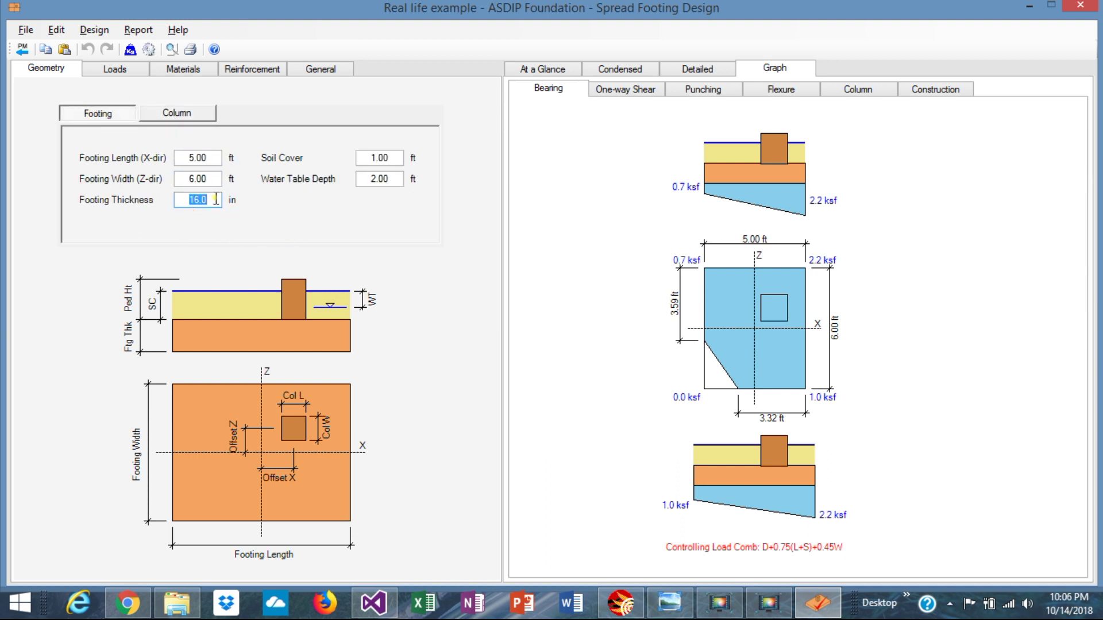
{"action": "type", "text": "20"}
{"action": "key", "text": "Return"}
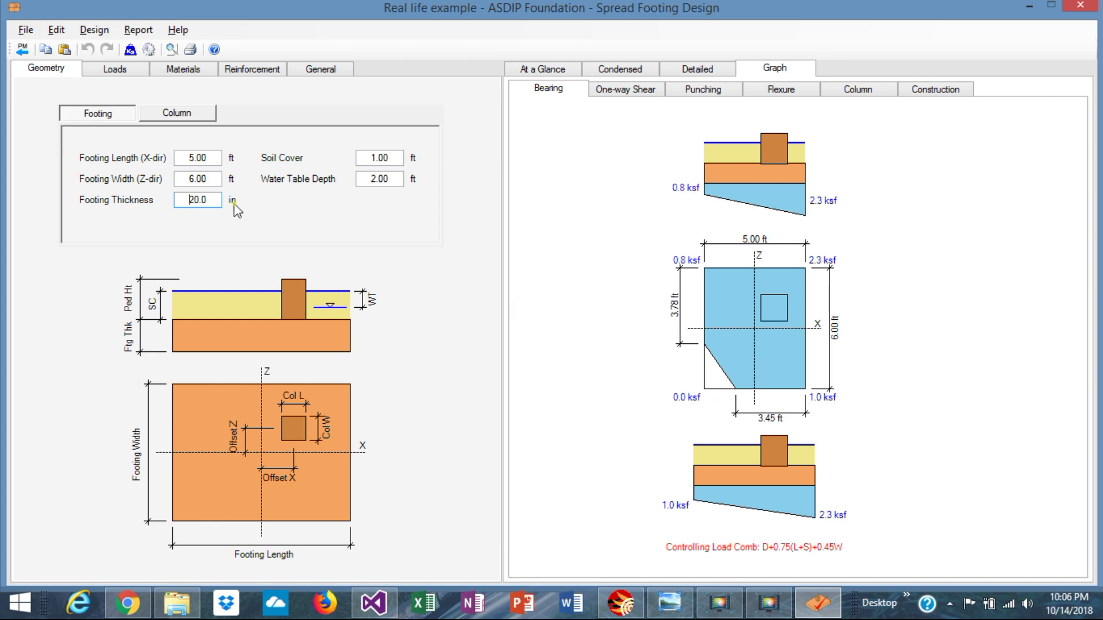
{"action": "left_click", "coordinate": [552, 69]}
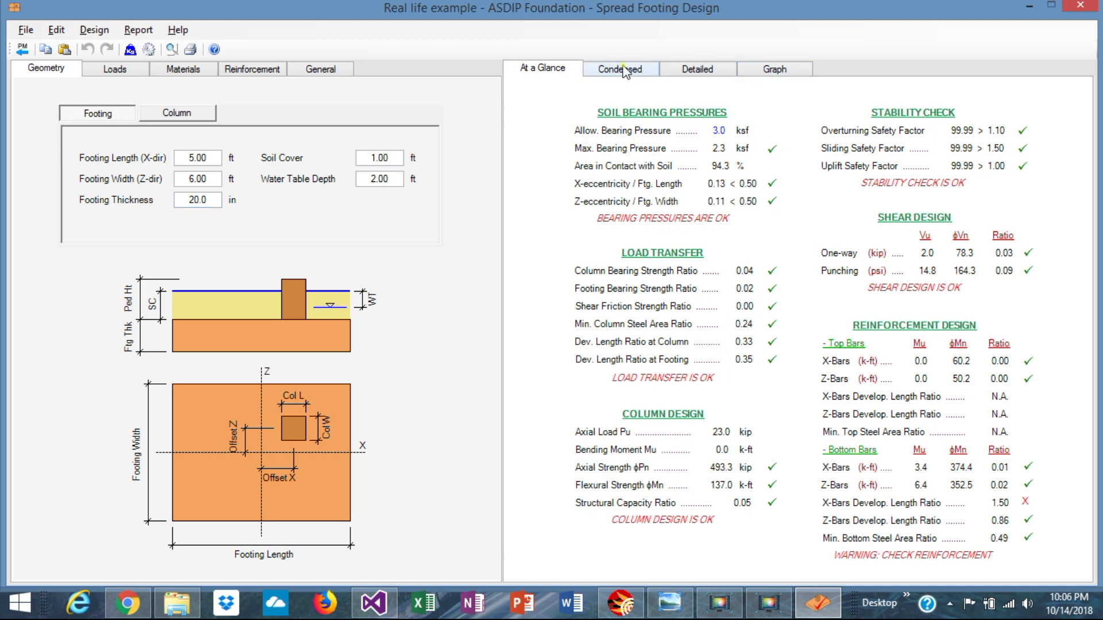
{"action": "left_click", "coordinate": [776, 71]}
{"action": "left_click", "coordinate": [760, 70]}
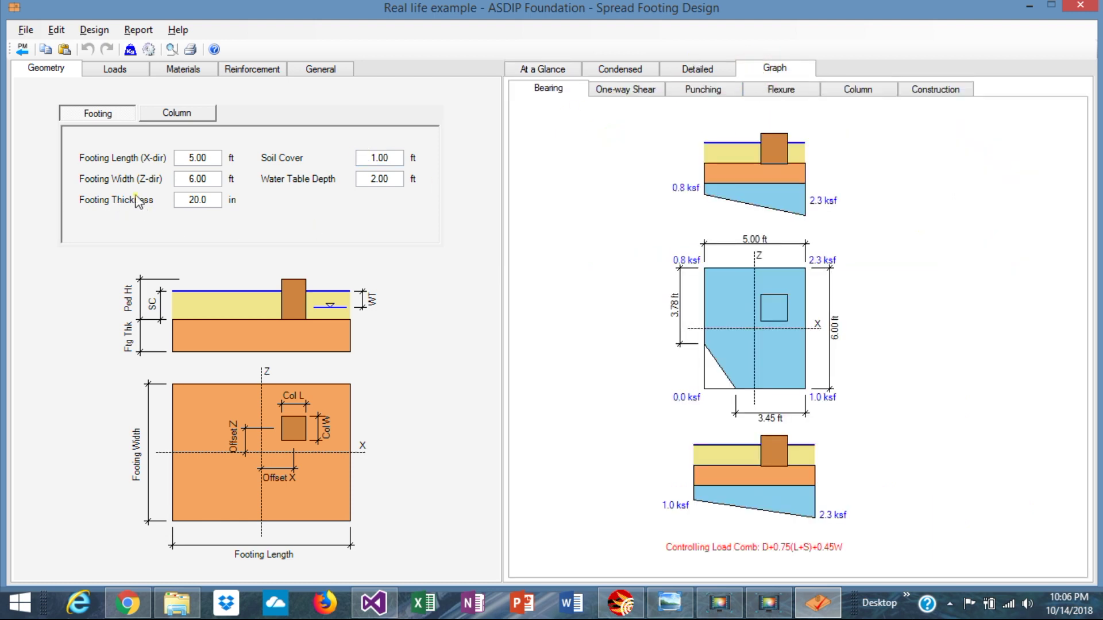
Increase footing thickness to 24.0 in and recheck summary and bearing diagrams.
{"action": "double_click", "coordinate": [216, 199]}
{"action": "type", "text": "2"}
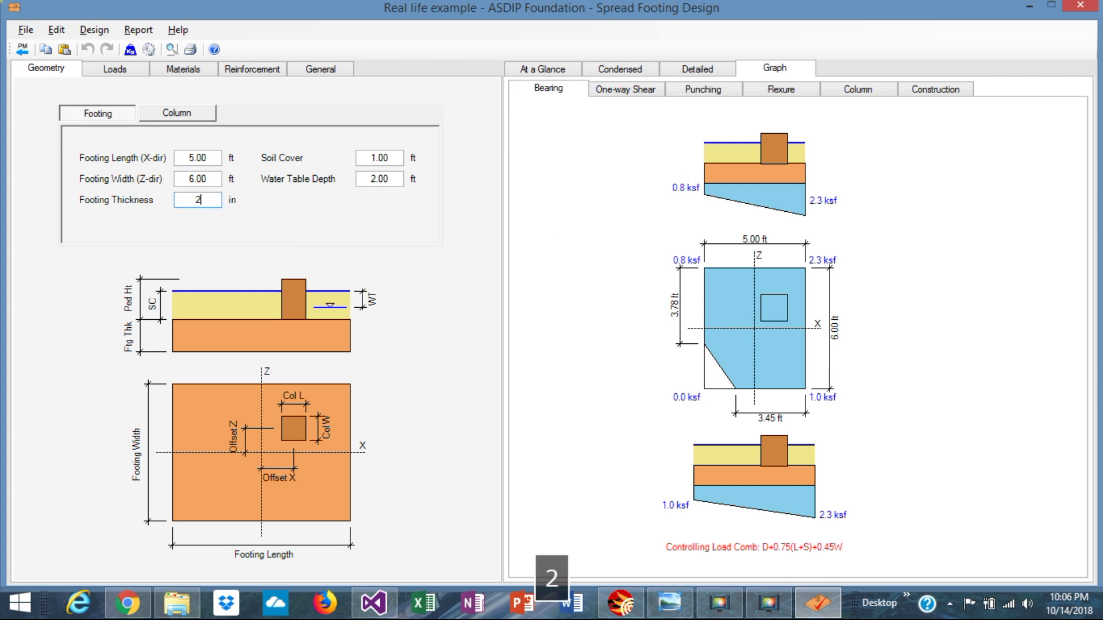
{"action": "type", "text": "4"}
{"action": "key", "text": "Return"}
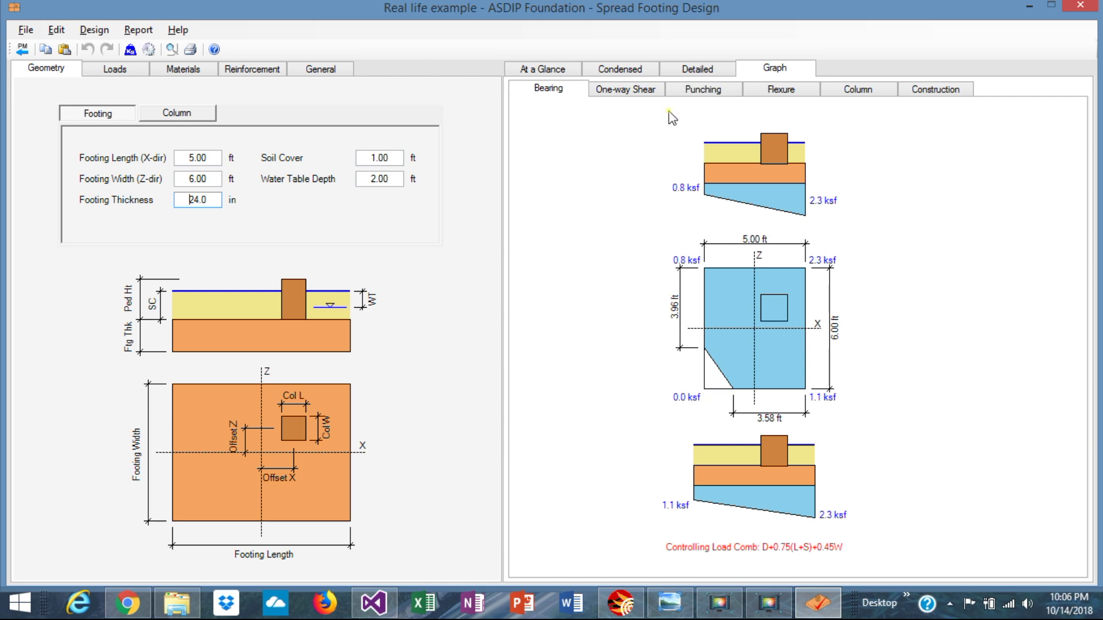
{"action": "left_click", "coordinate": [558, 70]}
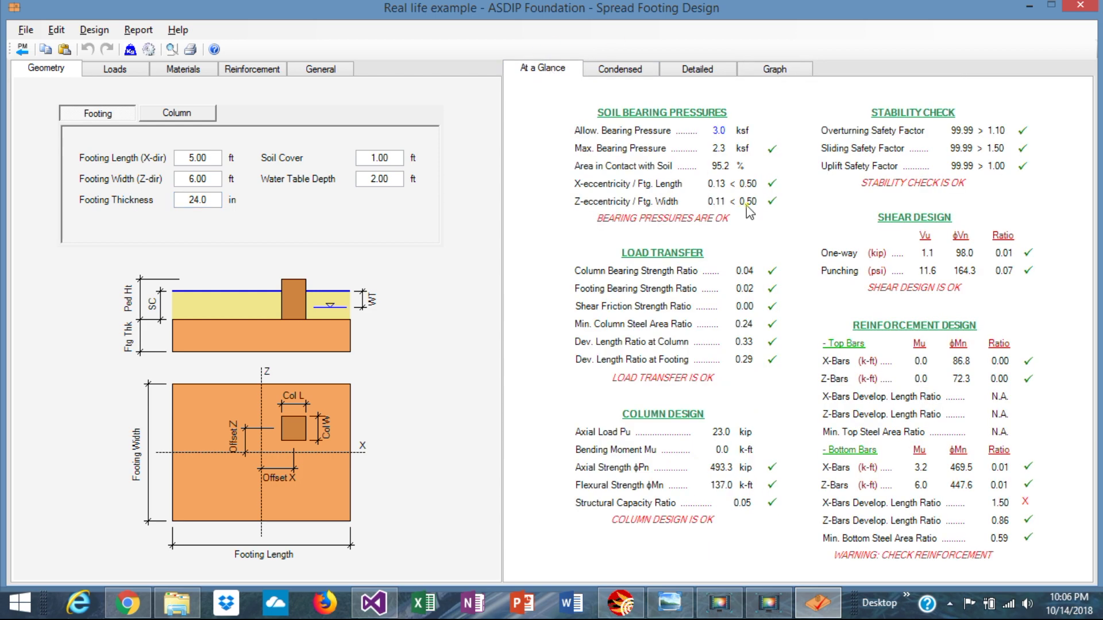
{"action": "left_click", "coordinate": [775, 70]}
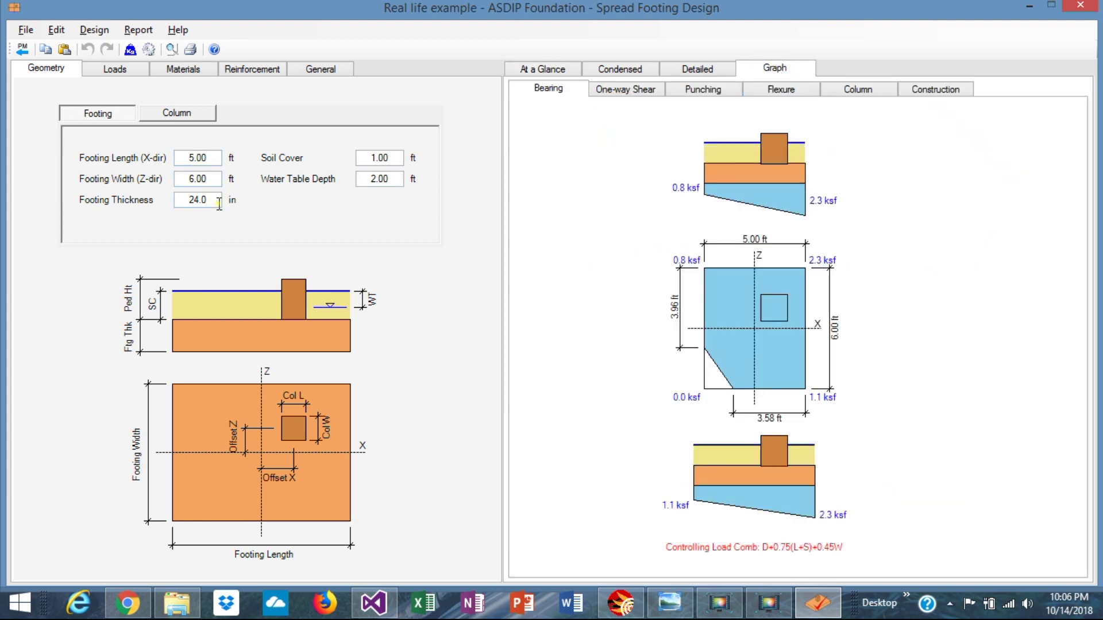
Compare the column size and offset inputs with the reference footing sketch.
{"action": "left_click", "coordinate": [197, 114]}
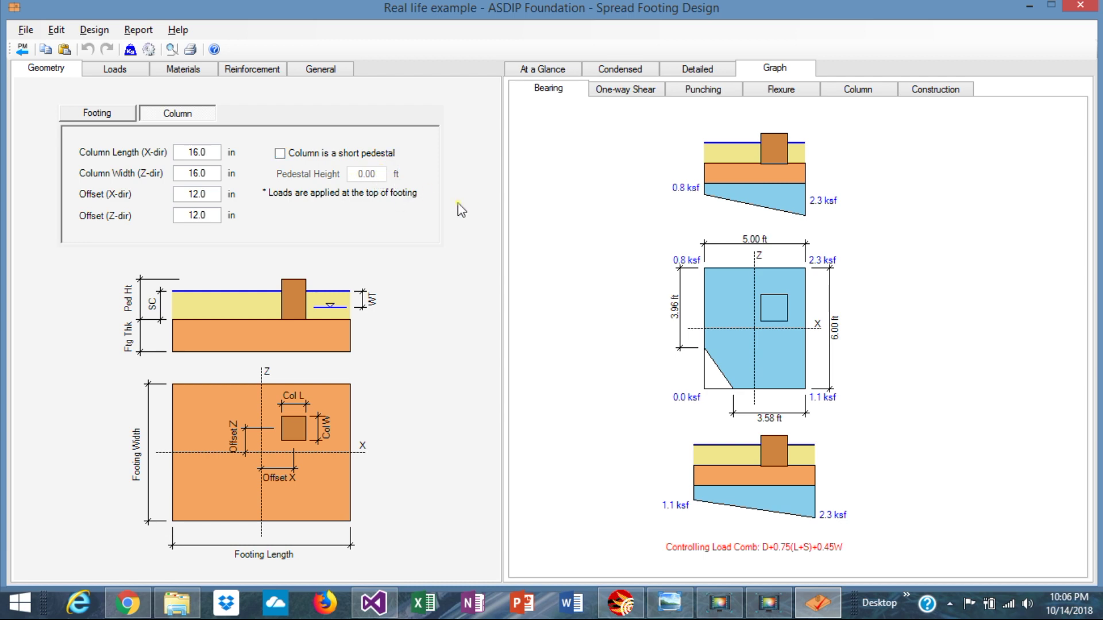
{"action": "left_click", "coordinate": [670, 604]}
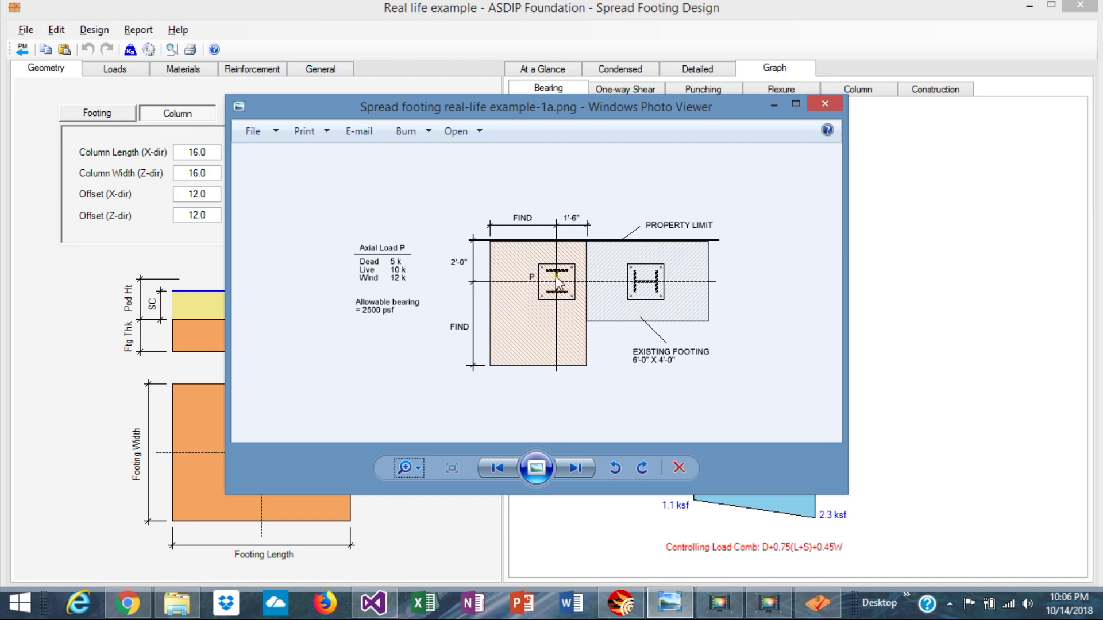
{"action": "left_click", "coordinate": [175, 258]}
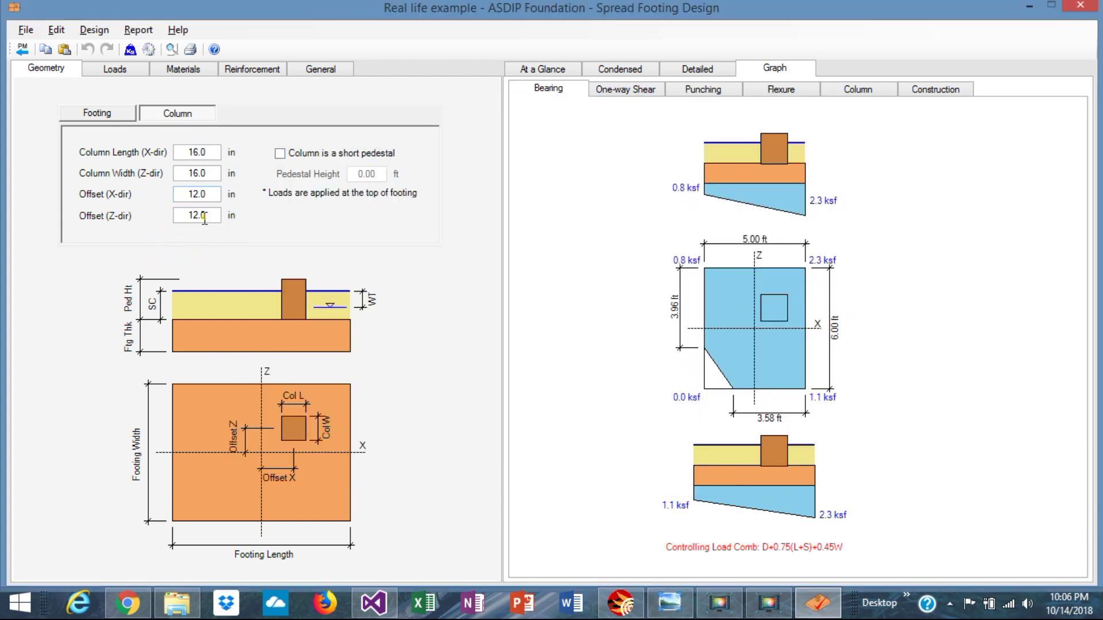
{"action": "key", "text": "alt+Tab"}
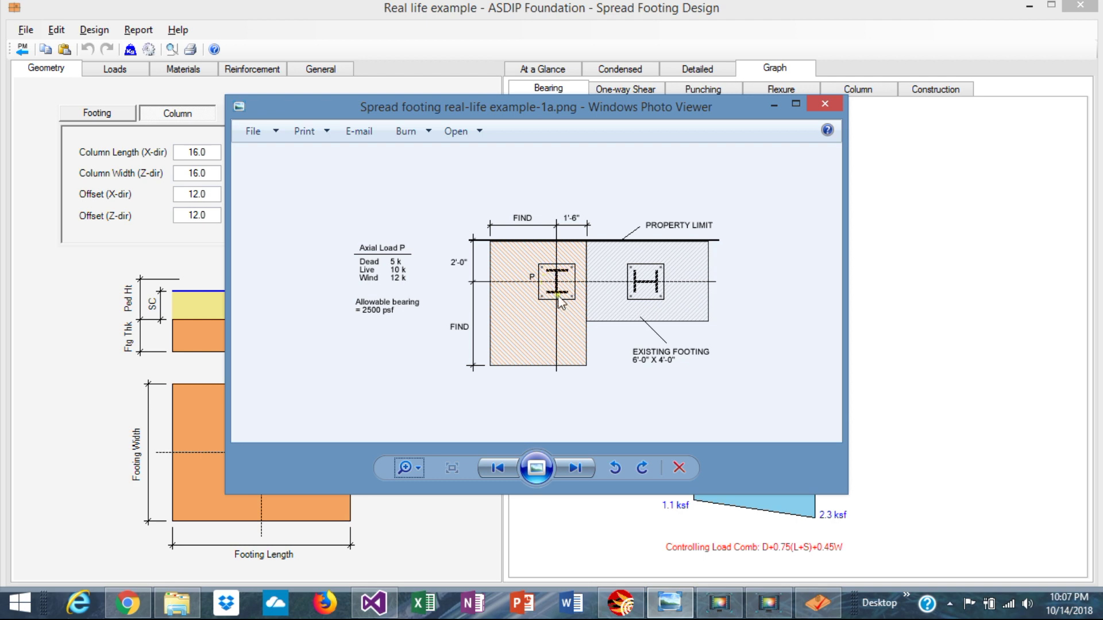
{"action": "left_click", "coordinate": [208, 153]}
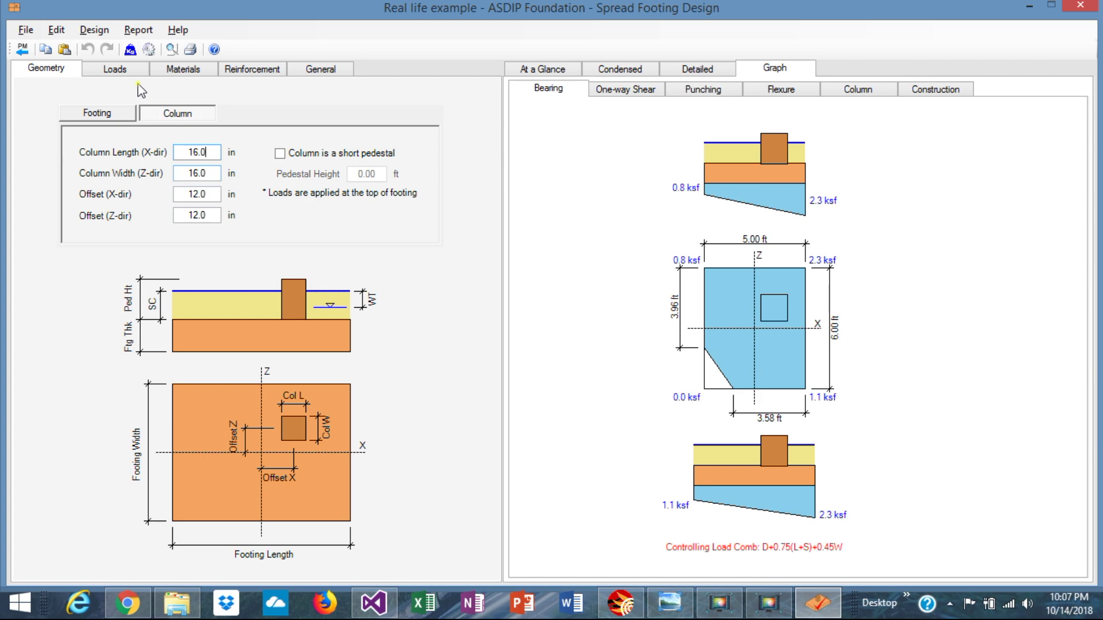
{"action": "left_click", "coordinate": [124, 69]}
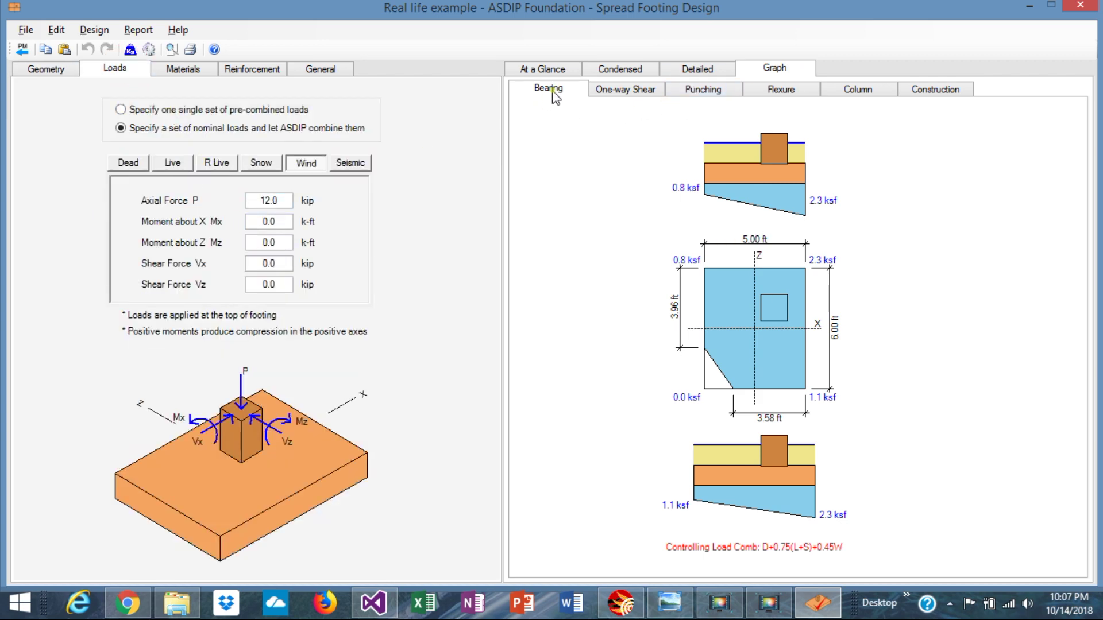
Set Gross Allow. Soil Pressure to 2.5 ksf on Materials, then view At a Glance.
{"action": "left_click", "coordinate": [728, 285]}
{"action": "left_click", "coordinate": [190, 73]}
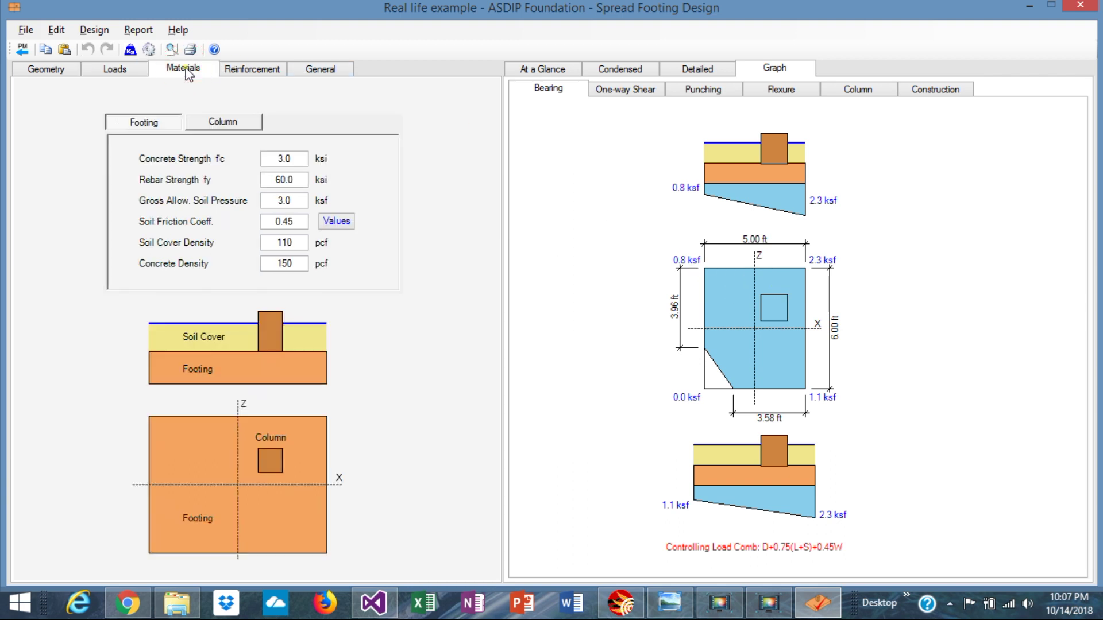
{"action": "left_click", "coordinate": [670, 603]}
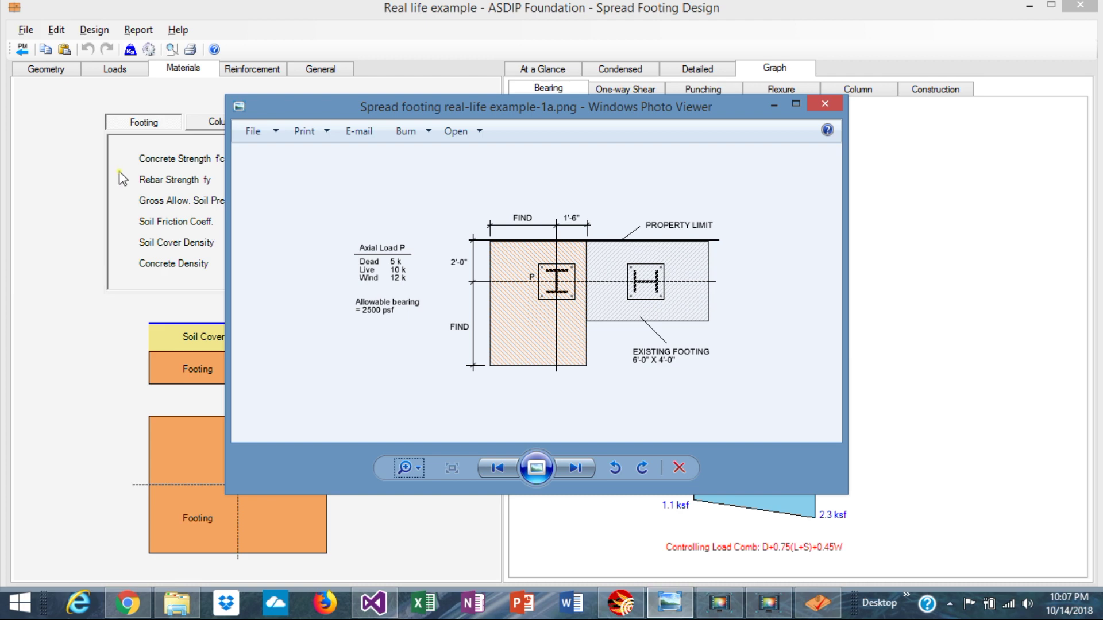
{"action": "left_click", "coordinate": [208, 249]}
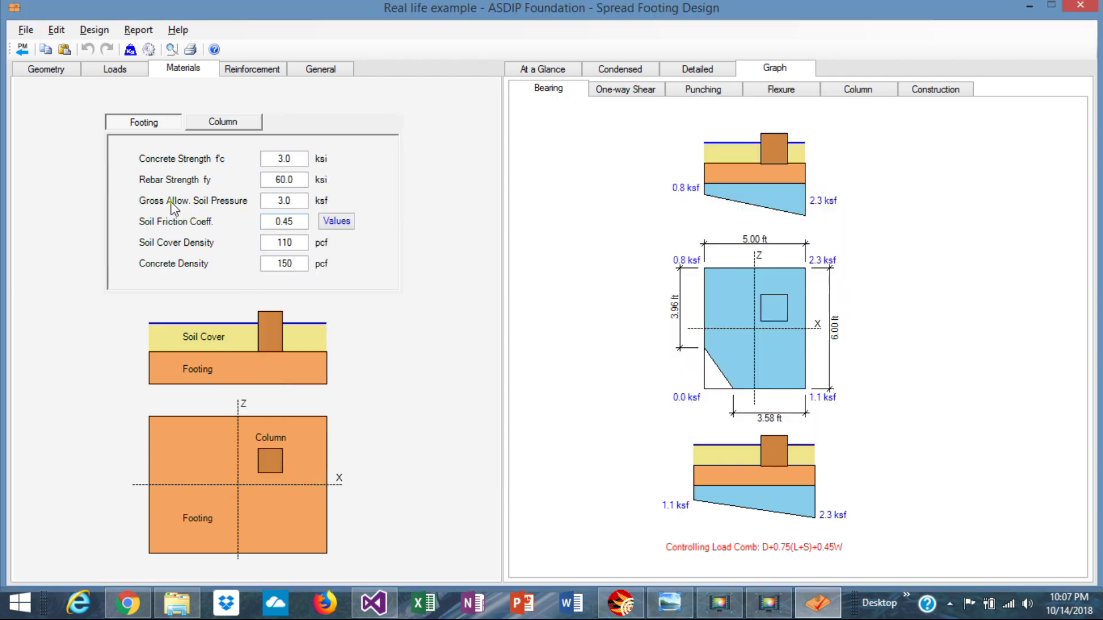
{"action": "left_click", "coordinate": [301, 201]}
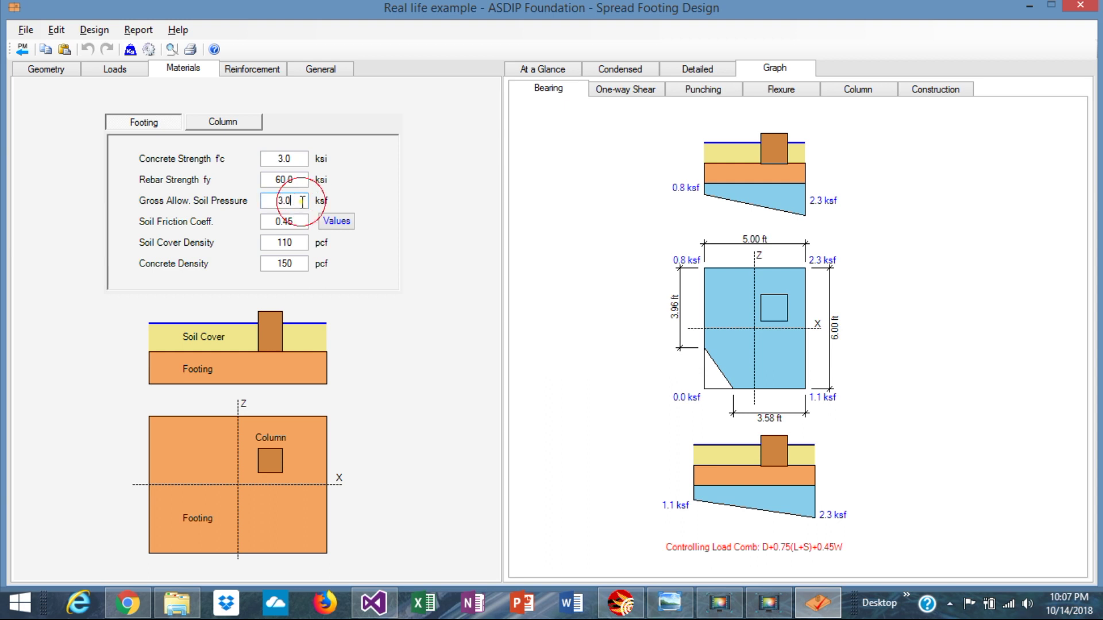
{"action": "double_click", "coordinate": [302, 201]}
{"action": "type", "text": "2.5"}
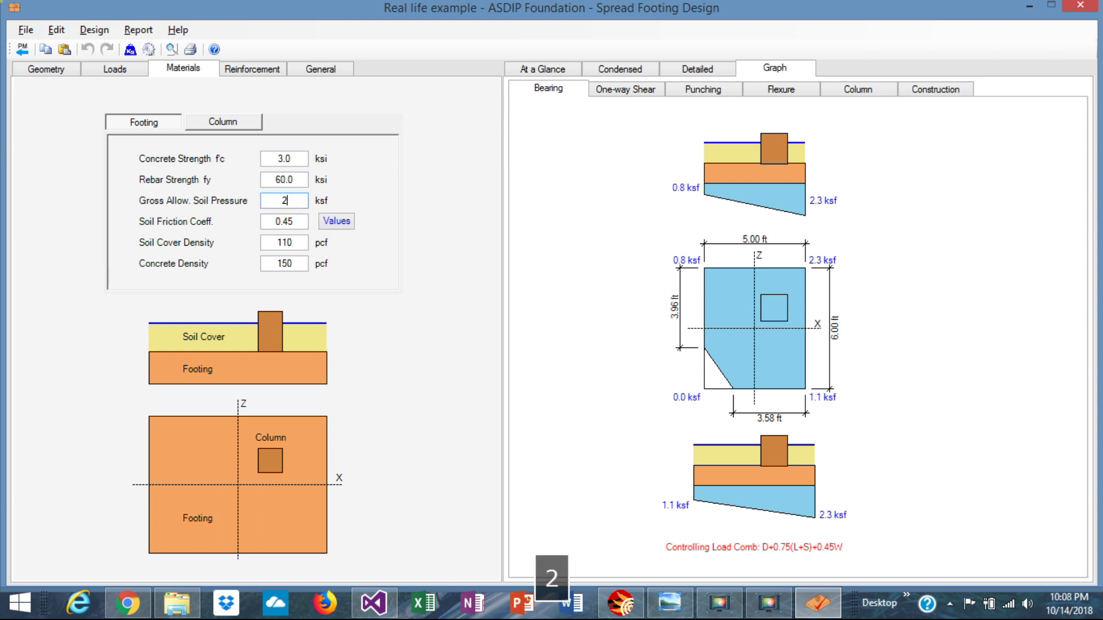
{"action": "key", "text": "Return"}
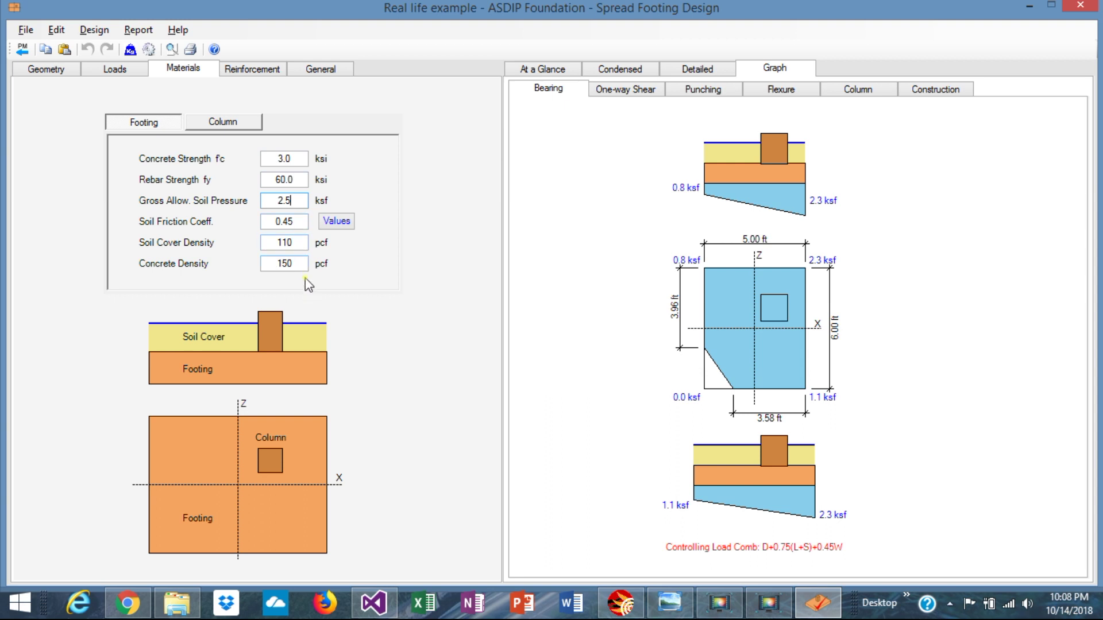
{"action": "left_click", "coordinate": [301, 224]}
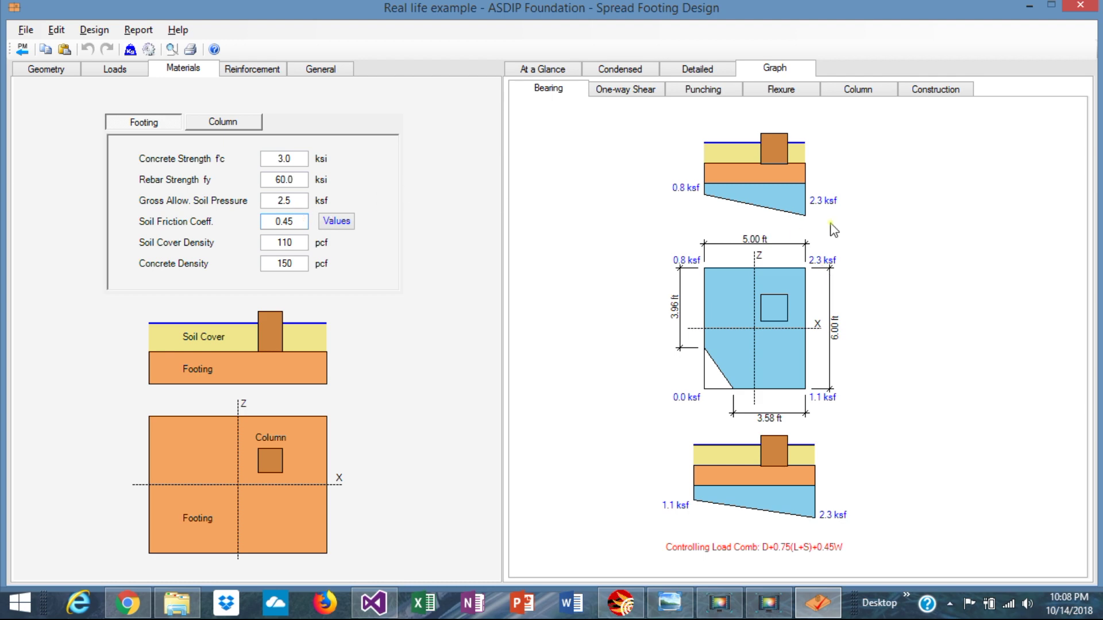
{"action": "left_click", "coordinate": [549, 70]}
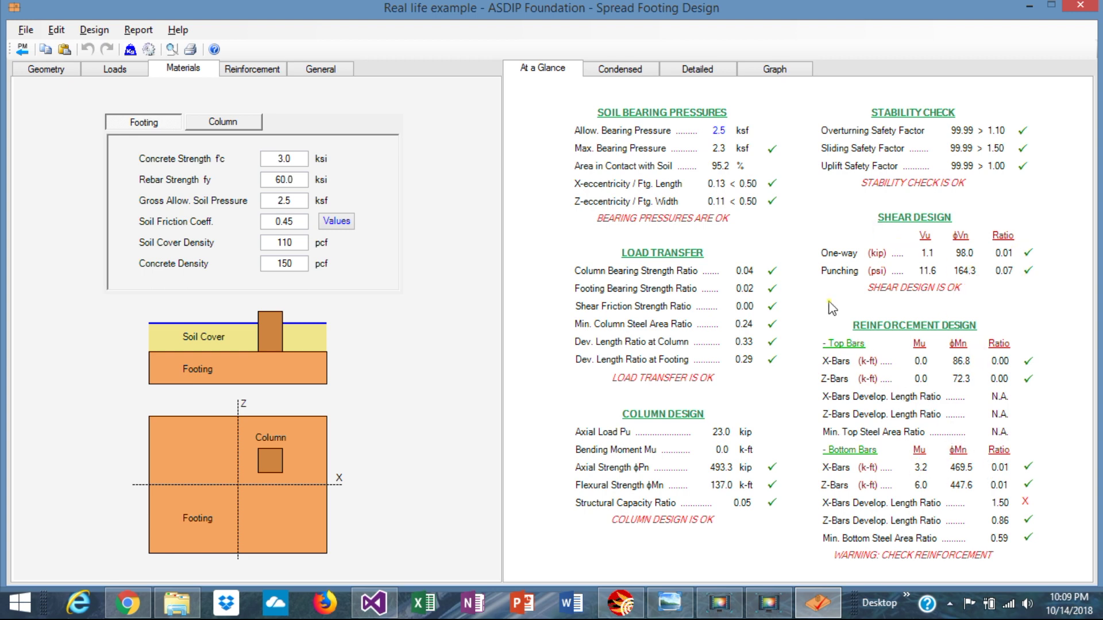
On Reinforcement > Footing, try top reinforcement then remove it, and view the summary.
{"action": "left_click", "coordinate": [249, 70]}
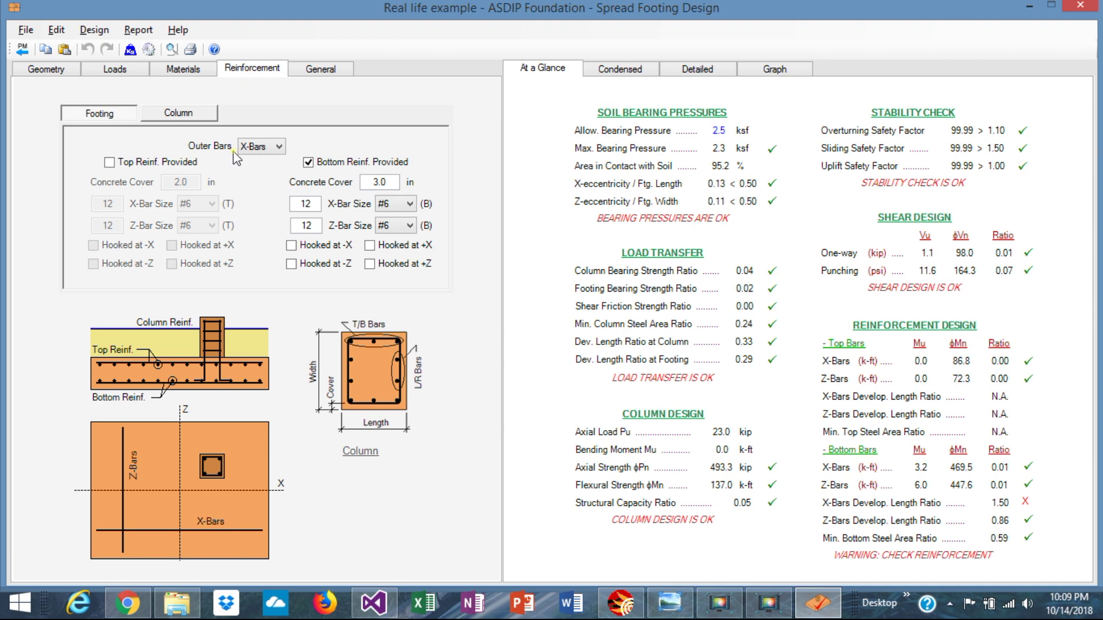
{"action": "left_click", "coordinate": [774, 69]}
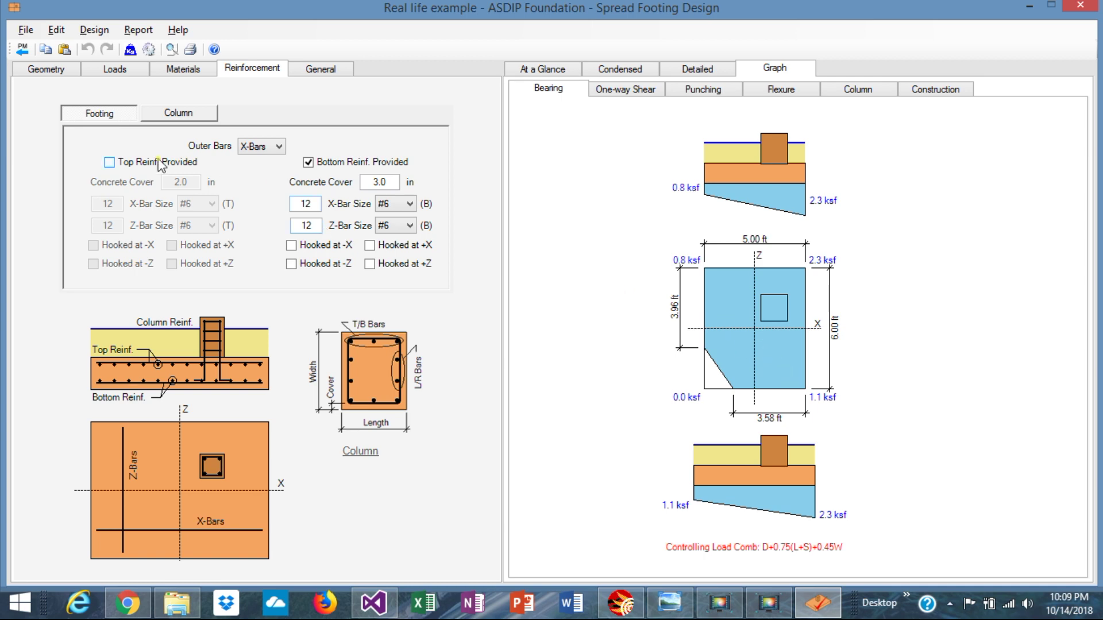
{"action": "left_click", "coordinate": [110, 162]}
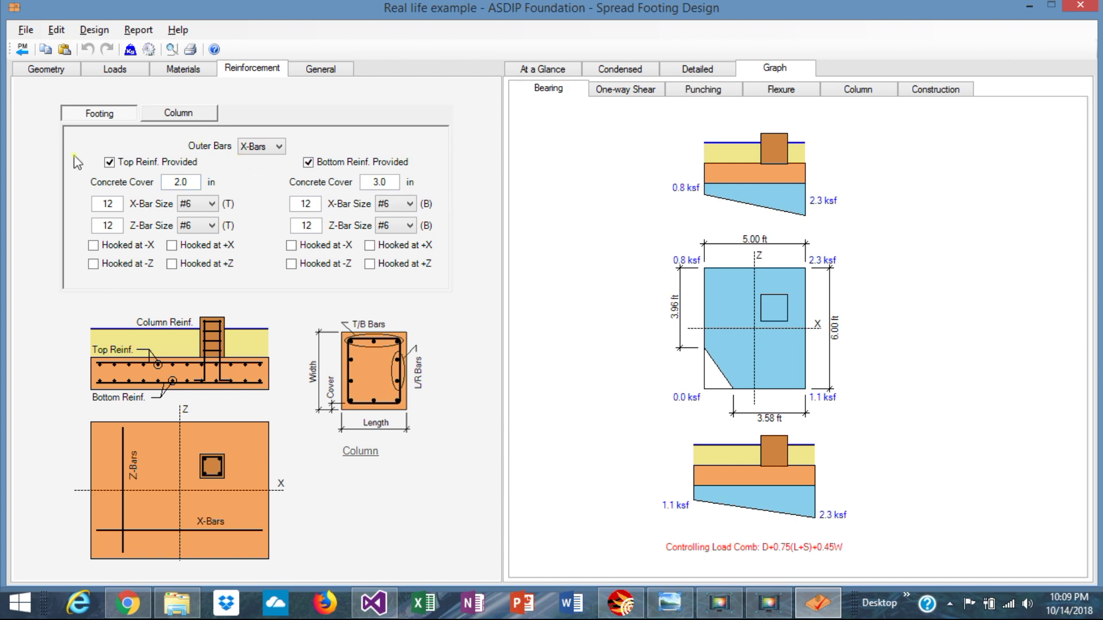
{"action": "left_click", "coordinate": [109, 162]}
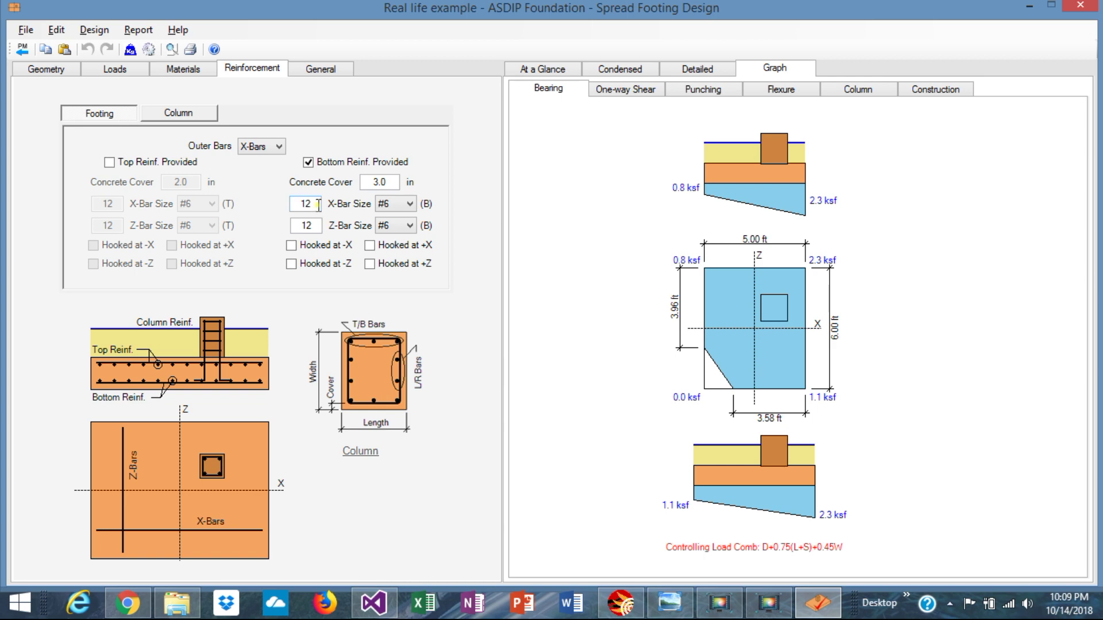
{"action": "left_click", "coordinate": [550, 72]}
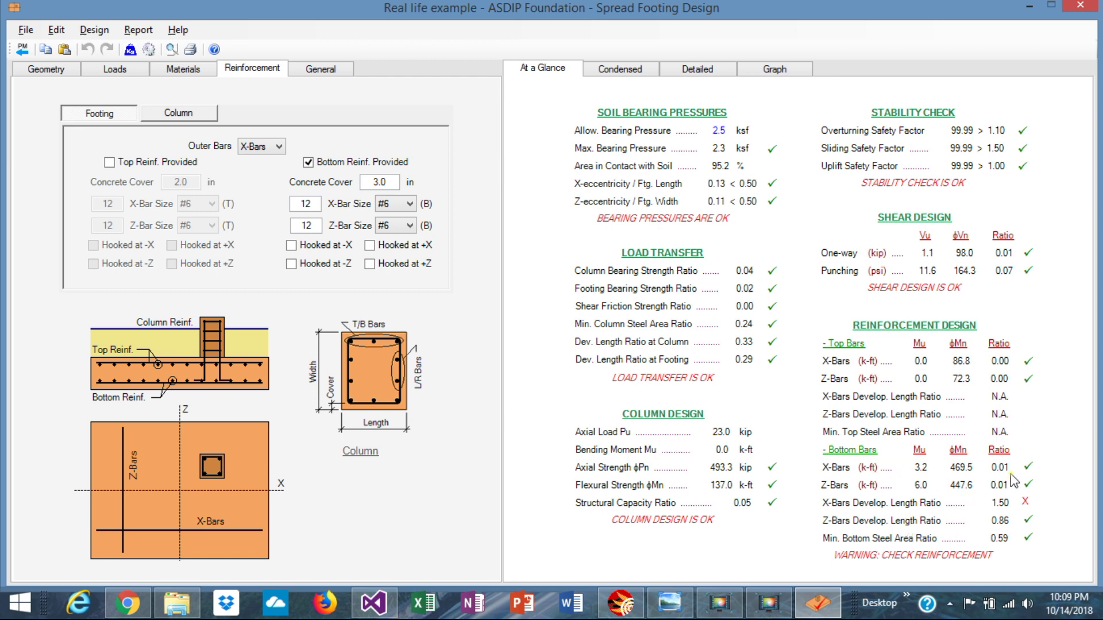
Try 6 bottom X-bars and 6 bottom Z-bars.
{"action": "double_click", "coordinate": [318, 209]}
{"action": "type", "text": "6"}
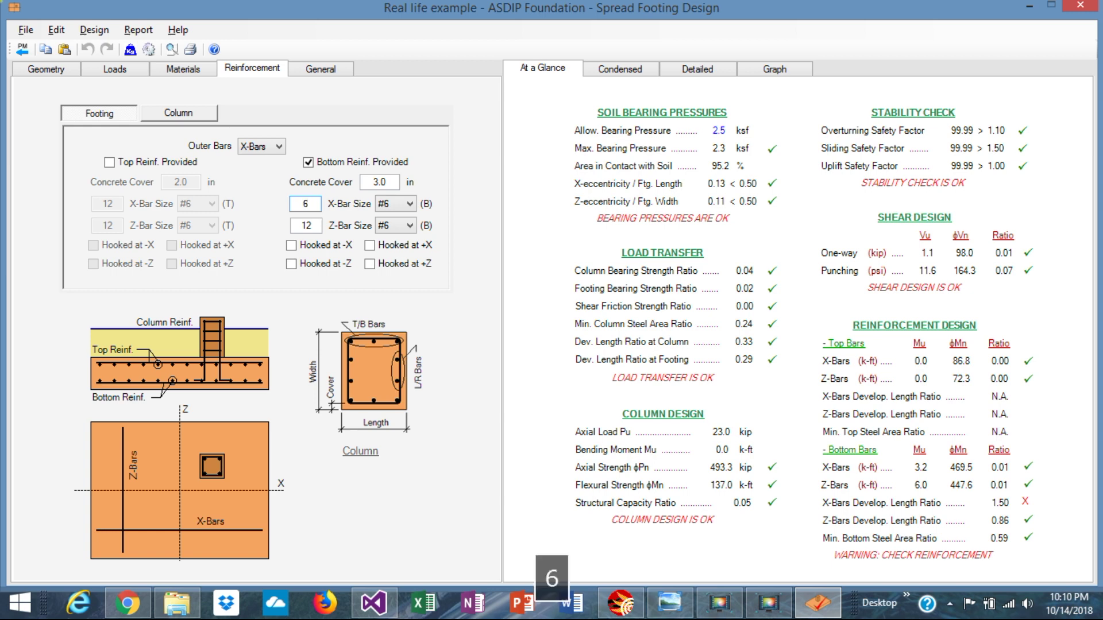
{"action": "double_click", "coordinate": [315, 227]}
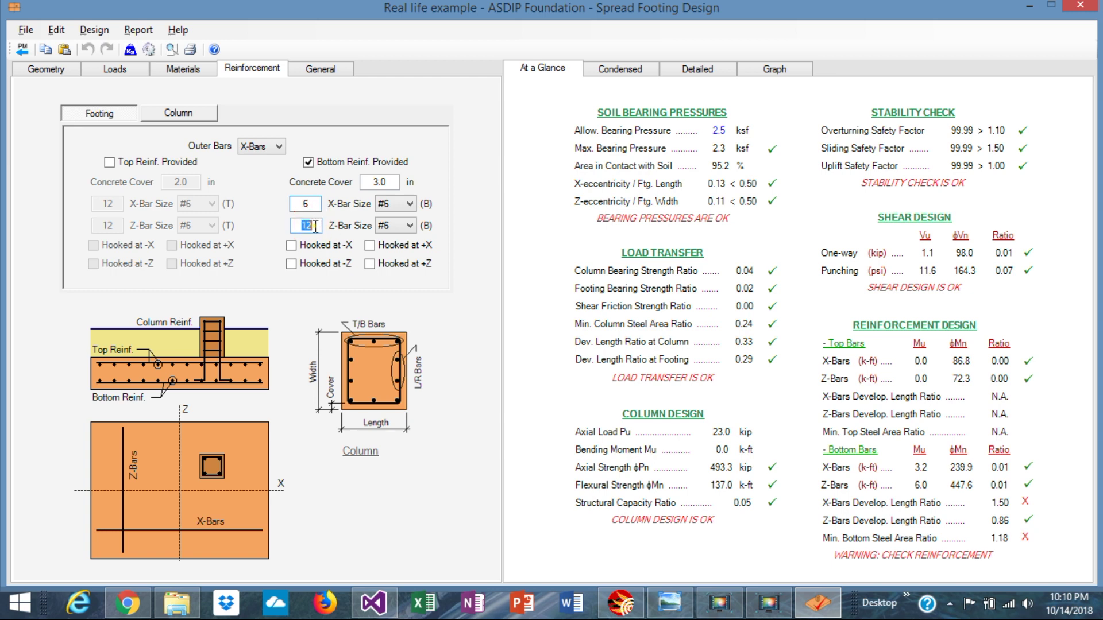
{"action": "type", "text": "6"}
{"action": "key", "text": "Return"}
Set the bottom bars to 9 X-bars and 7 Z-bars and review the graphs.
{"action": "double_click", "coordinate": [310, 202]}
{"action": "type", "text": "9"}
{"action": "key", "text": "Return"}
{"action": "double_click", "coordinate": [314, 226]}
{"action": "type", "text": "7"}
{"action": "key", "text": "Return"}
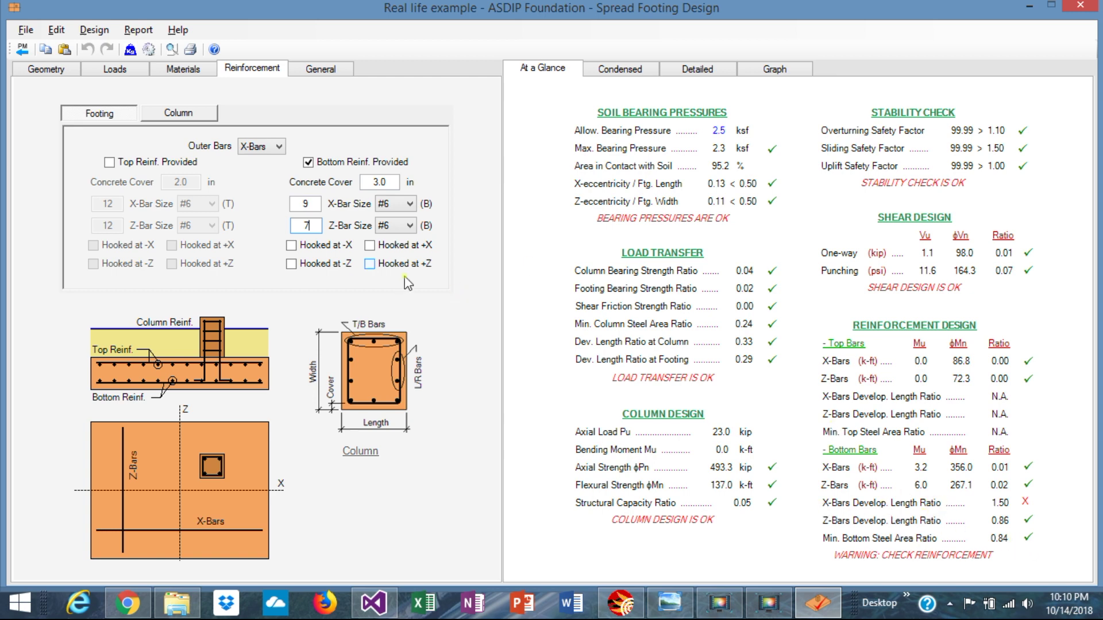
{"action": "left_click", "coordinate": [772, 71]}
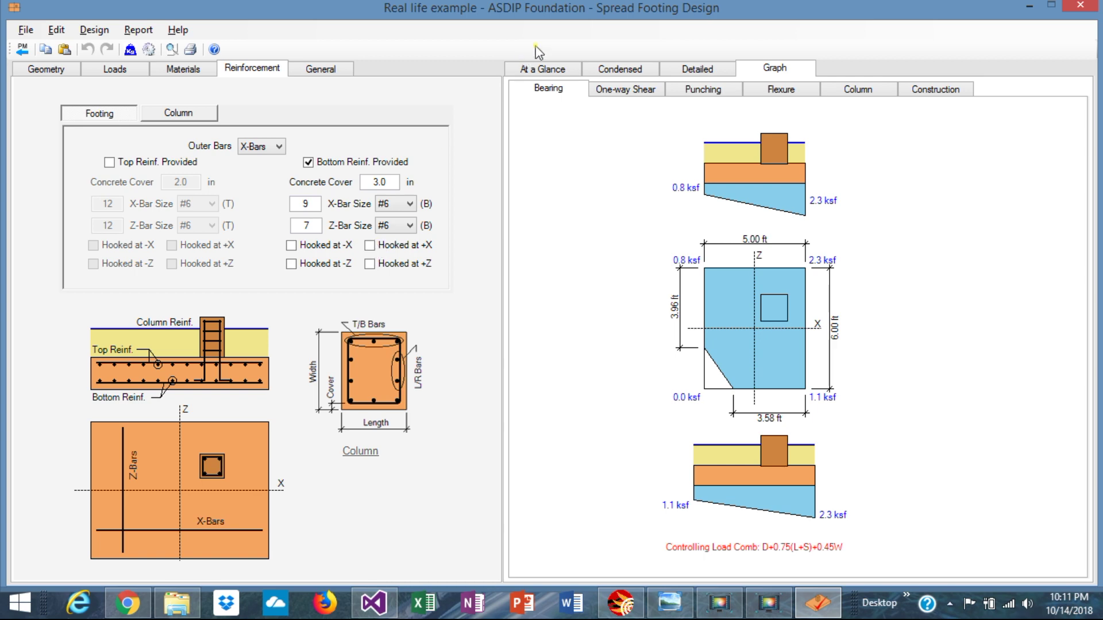
{"action": "left_click", "coordinate": [542, 69]}
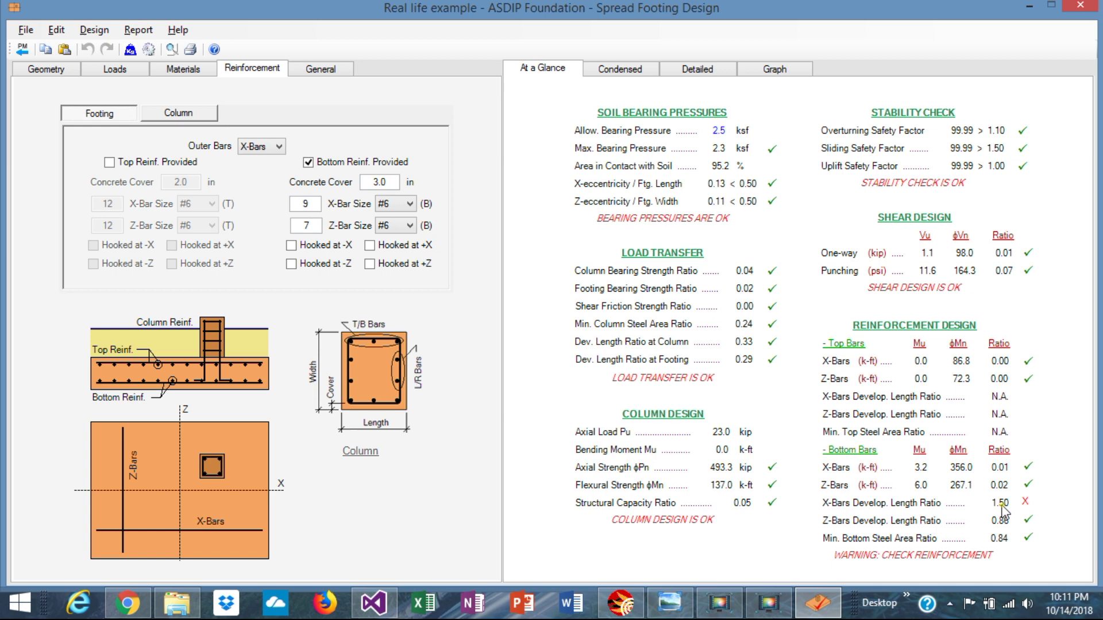
Hook the bottom X-bars at +X so their development ratio drops to 0.75 and reinforcement is OK.
{"action": "left_click", "coordinate": [370, 247]}
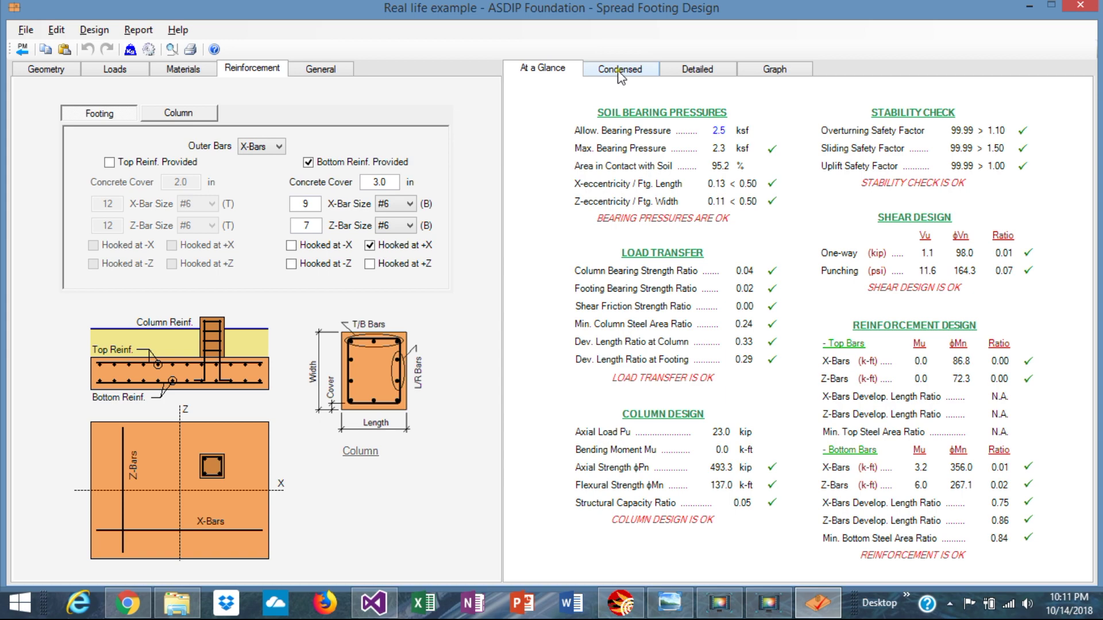
{"action": "left_click", "coordinate": [632, 70]}
Scroll through the condensed report's geometry, load, overturning, shear and flexure results.
{"action": "scroll", "coordinate": [888, 337], "scroll_direction": "down", "scroll_amount": 3}
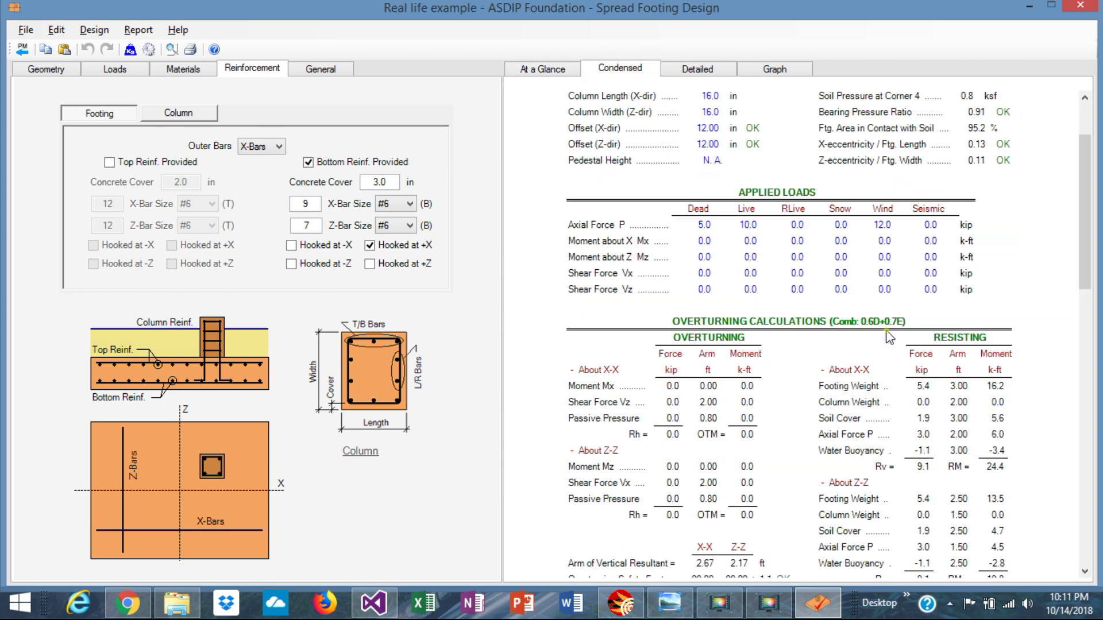
{"action": "scroll", "coordinate": [889, 337], "scroll_direction": "down", "scroll_amount": 6}
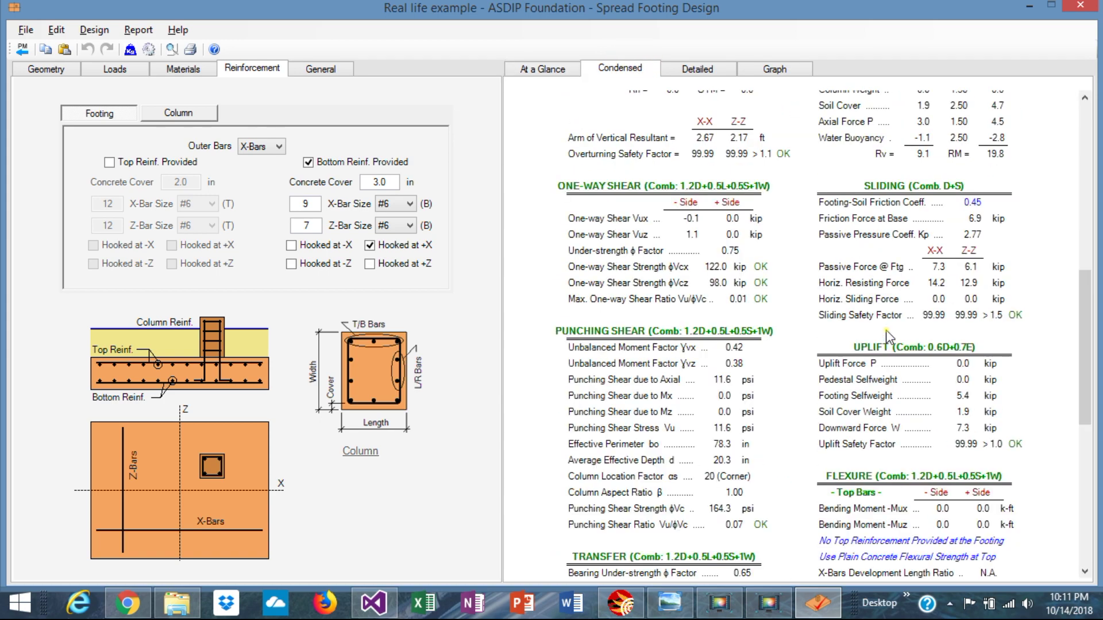
{"action": "scroll", "coordinate": [889, 337], "scroll_direction": "up", "scroll_amount": 4}
{"action": "scroll", "coordinate": [888, 338], "scroll_direction": "up", "scroll_amount": 5}
{"action": "scroll", "coordinate": [889, 337], "scroll_direction": "down", "scroll_amount": 5}
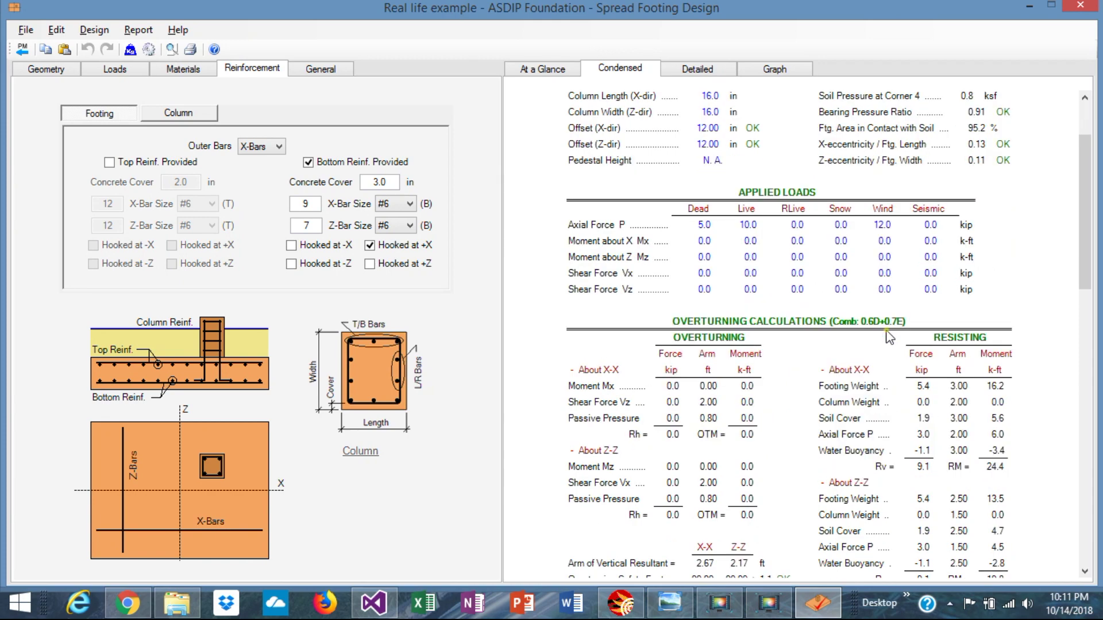
{"action": "scroll", "coordinate": [889, 337], "scroll_direction": "down", "scroll_amount": 5}
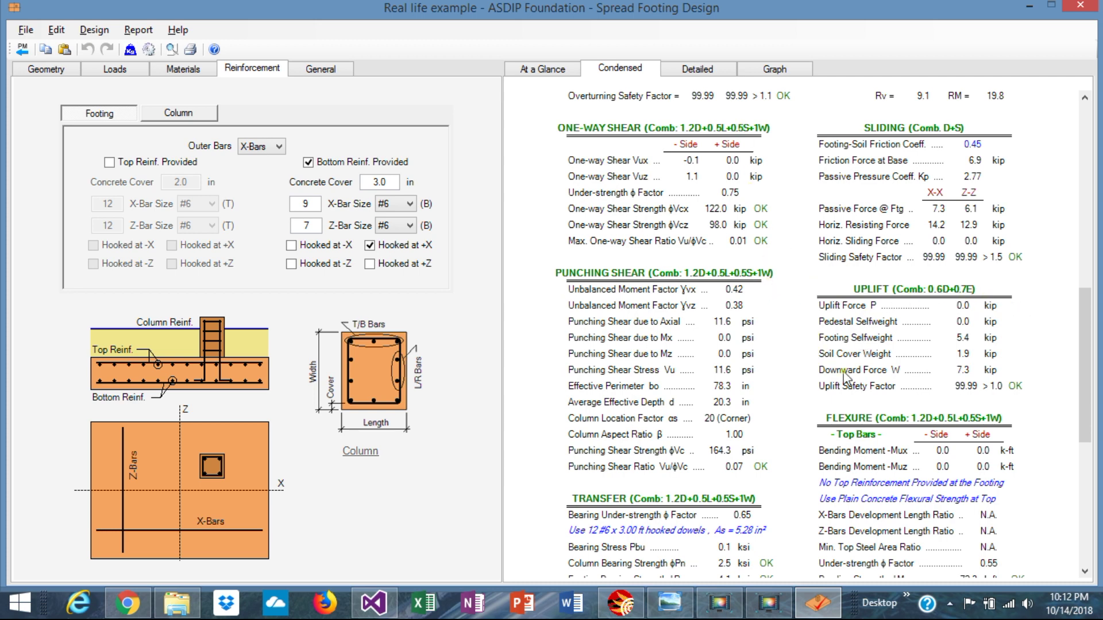
{"action": "scroll", "coordinate": [856, 414], "scroll_direction": "down", "scroll_amount": 2}
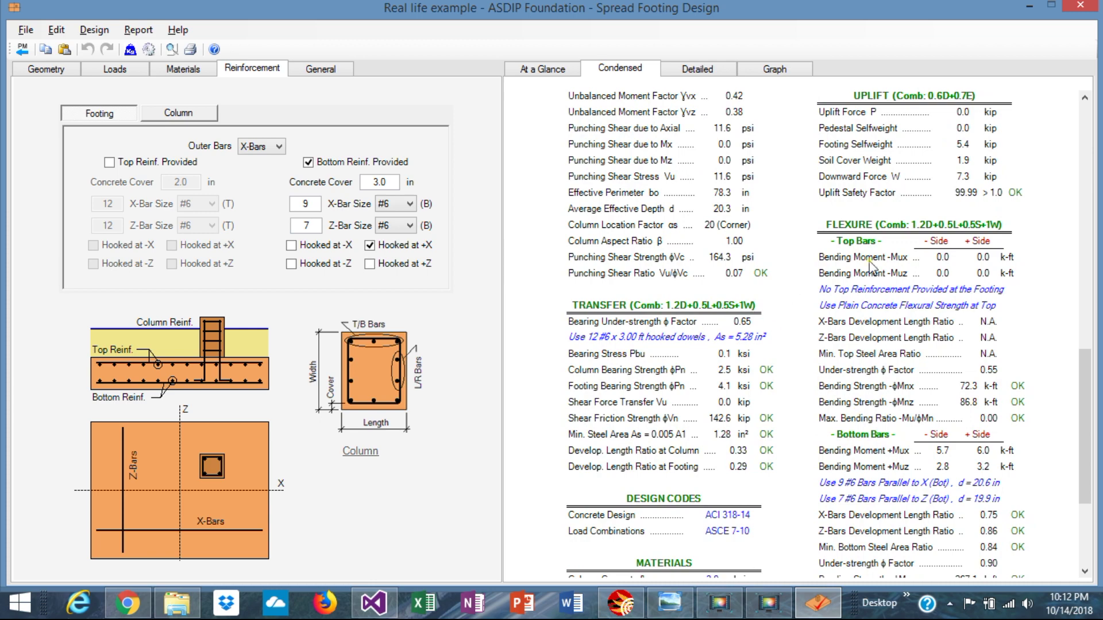
{"action": "scroll", "coordinate": [741, 404], "scroll_direction": "down", "scroll_amount": 5}
{"action": "scroll", "coordinate": [741, 404], "scroll_direction": "up", "scroll_amount": 10}
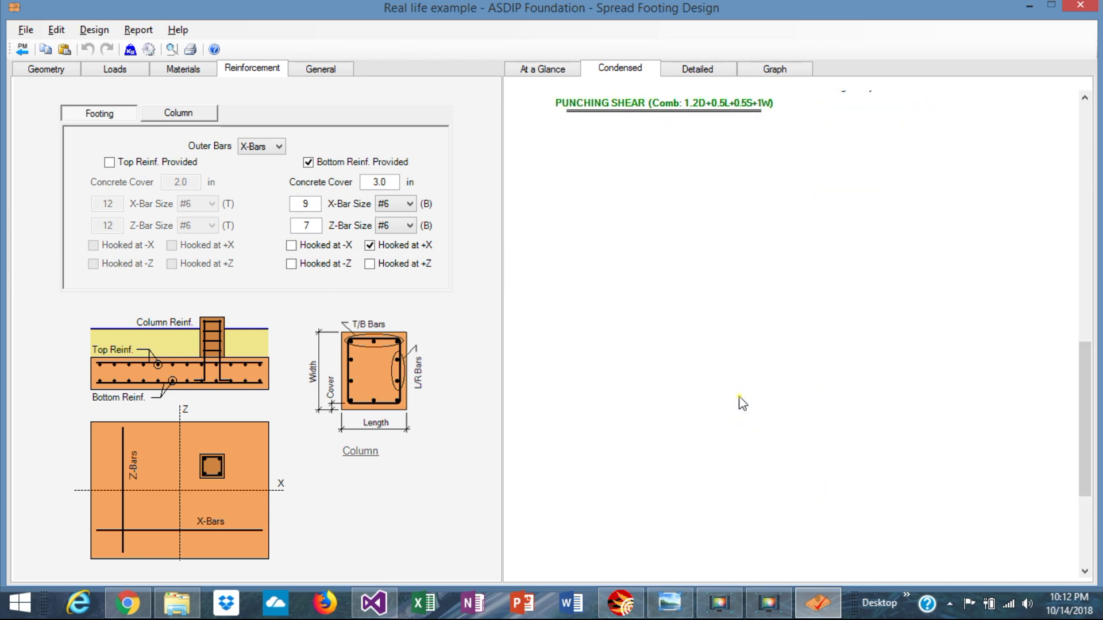
{"action": "scroll", "coordinate": [741, 404], "scroll_direction": "up", "scroll_amount": 3}
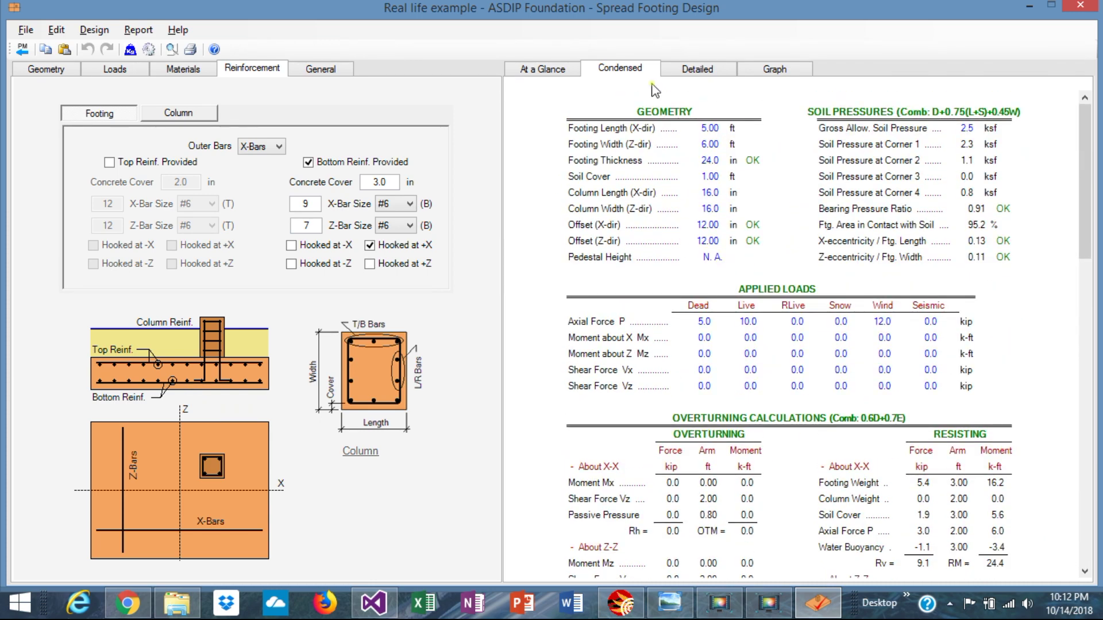
{"action": "left_click", "coordinate": [702, 73]}
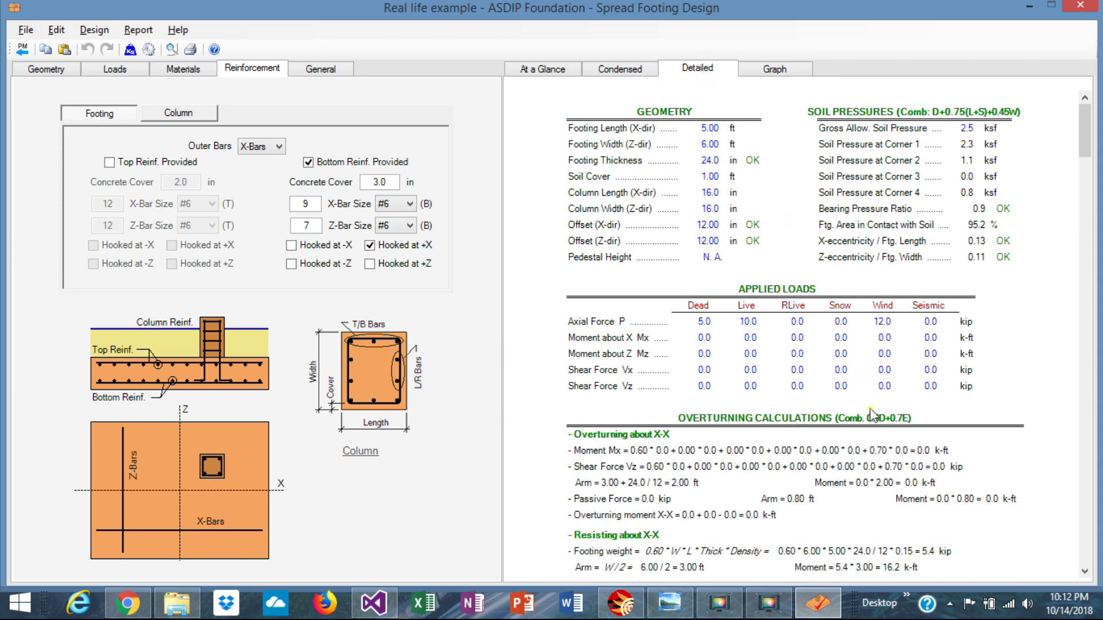
Read through the detailed calculations, then return to the 0.0–2.3 ksf bearing pressure graphs.
{"action": "scroll", "coordinate": [872, 414], "scroll_direction": "down", "scroll_amount": 3}
{"action": "scroll", "coordinate": [872, 414], "scroll_direction": "down", "scroll_amount": 6}
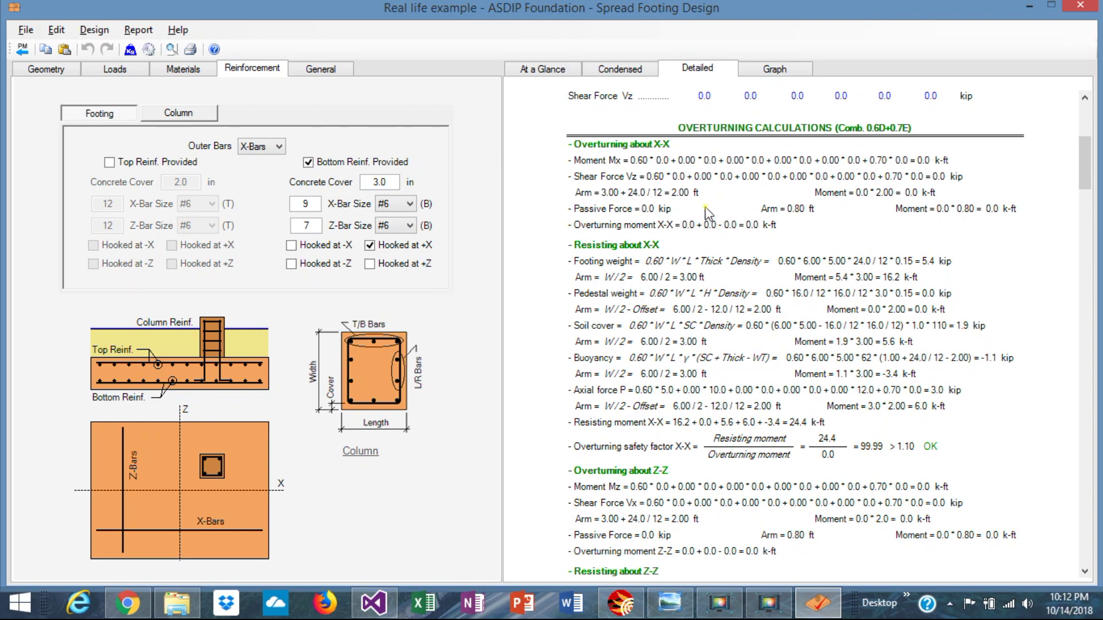
{"action": "scroll", "coordinate": [827, 322], "scroll_direction": "down", "scroll_amount": 3}
{"action": "scroll", "coordinate": [826, 322], "scroll_direction": "down", "scroll_amount": 3}
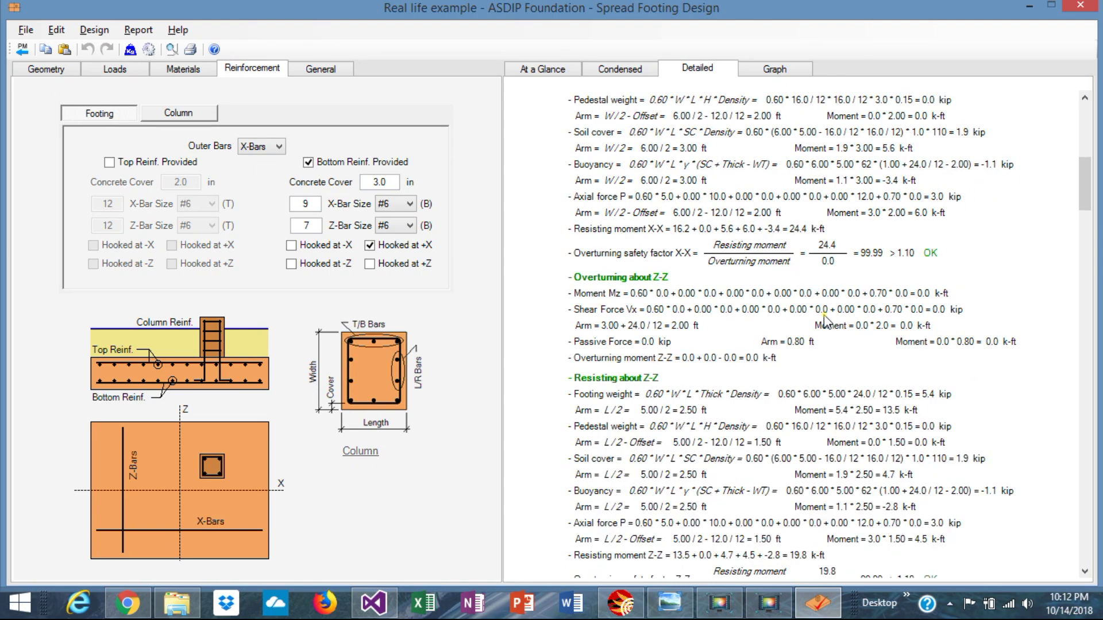
{"action": "scroll", "coordinate": [826, 322], "scroll_direction": "down", "scroll_amount": 10}
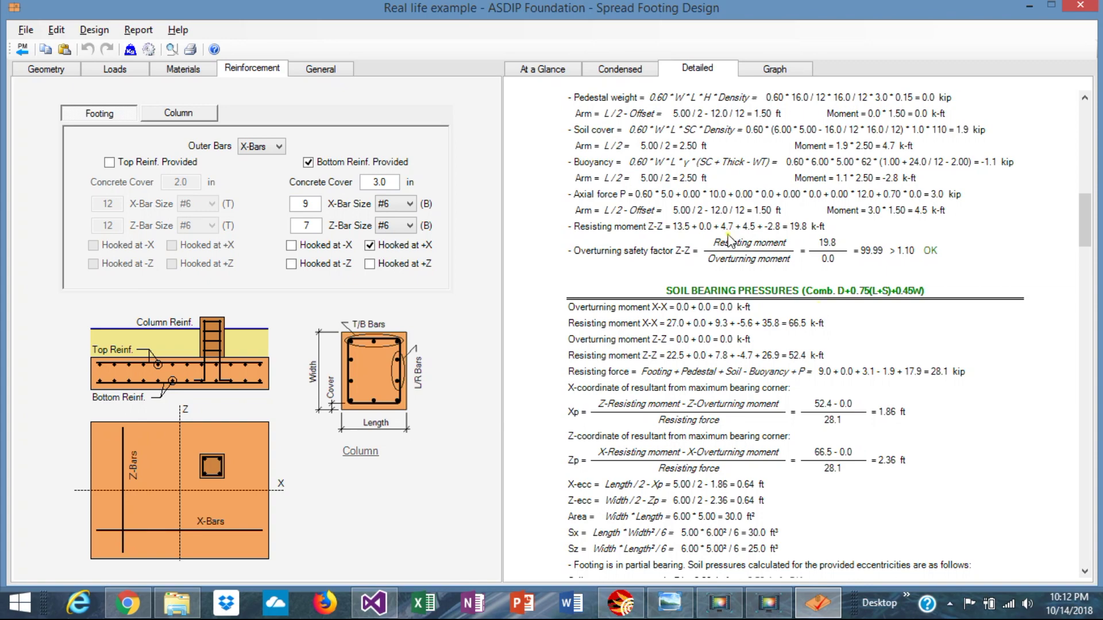
{"action": "scroll", "coordinate": [820, 425], "scroll_direction": "down", "scroll_amount": 3}
{"action": "scroll", "coordinate": [745, 504], "scroll_direction": "down", "scroll_amount": 15}
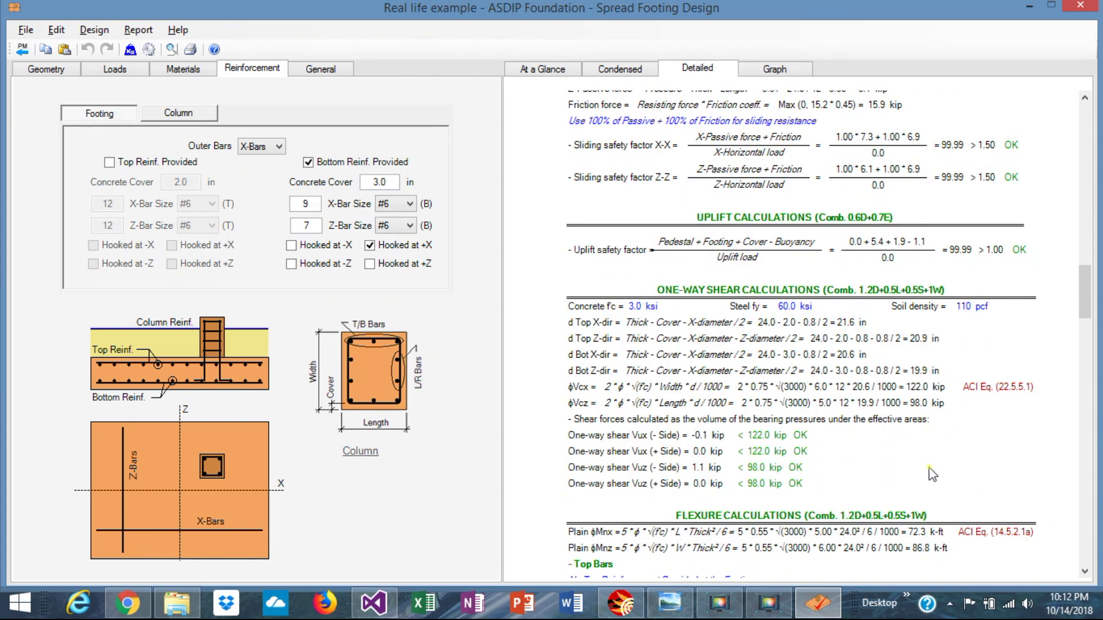
{"action": "scroll", "coordinate": [932, 477], "scroll_direction": "down", "scroll_amount": 3}
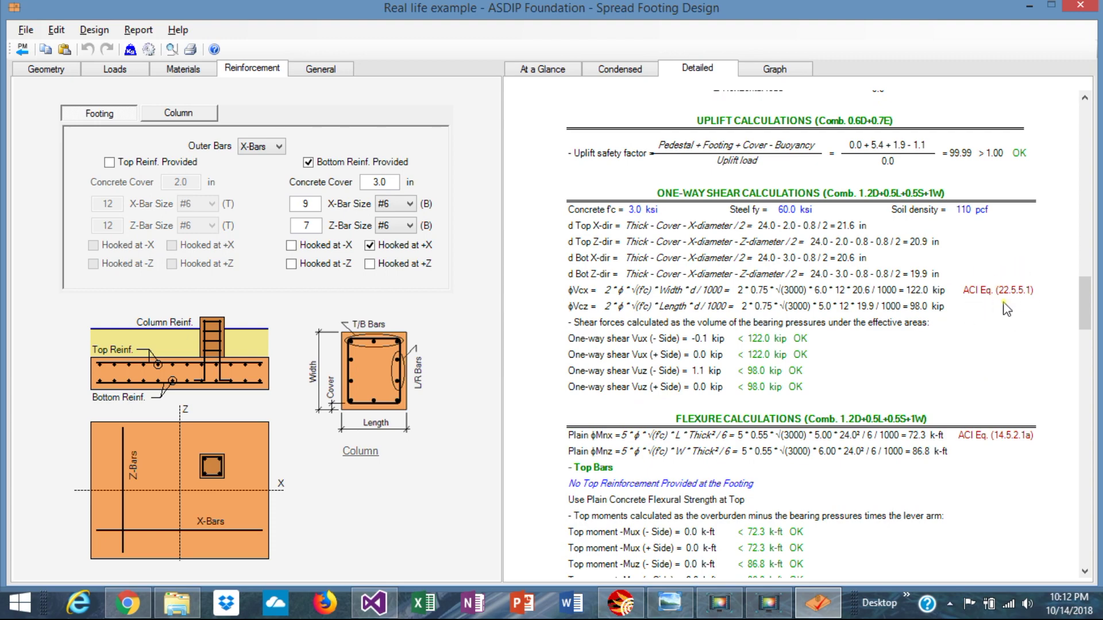
{"action": "scroll", "coordinate": [945, 412], "scroll_direction": "down", "scroll_amount": 10}
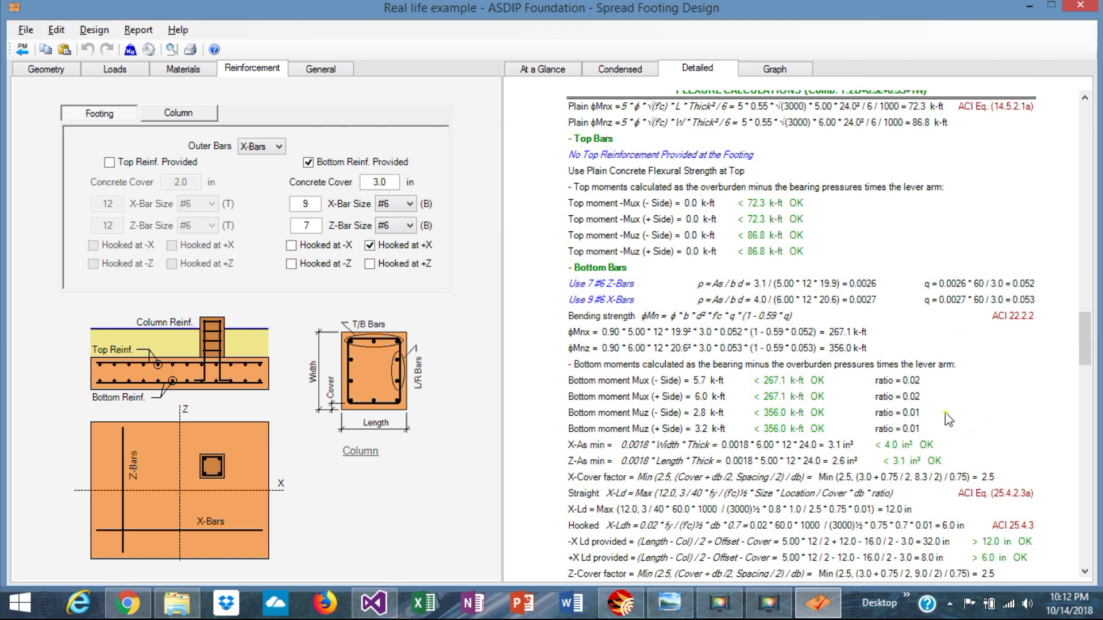
{"action": "scroll", "coordinate": [946, 412], "scroll_direction": "down", "scroll_amount": 3}
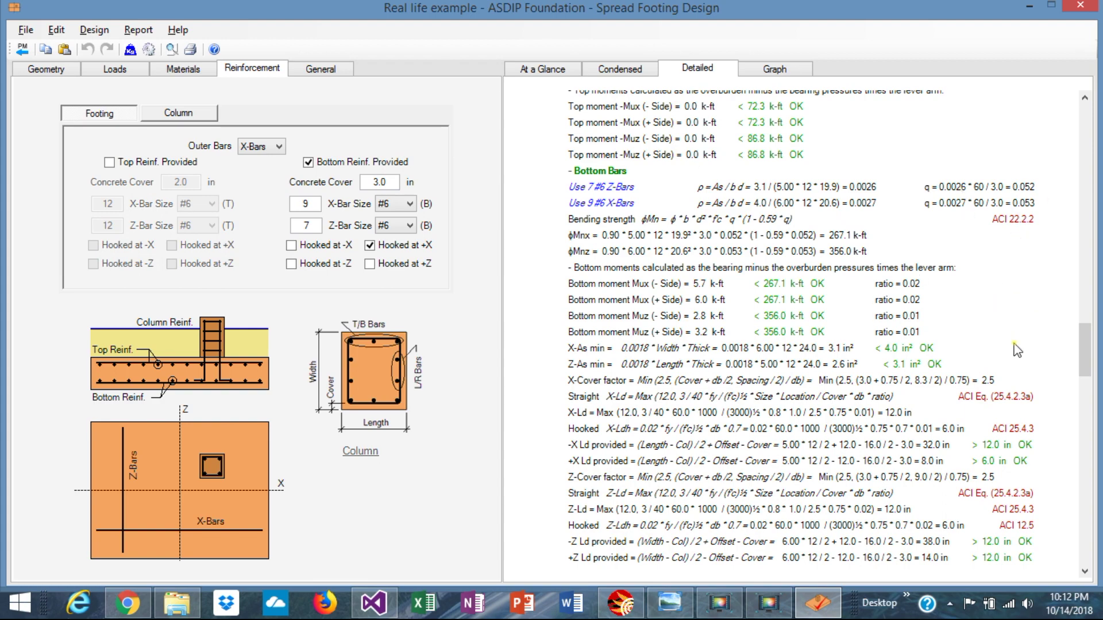
{"action": "scroll", "coordinate": [1017, 349], "scroll_direction": "down", "scroll_amount": 12}
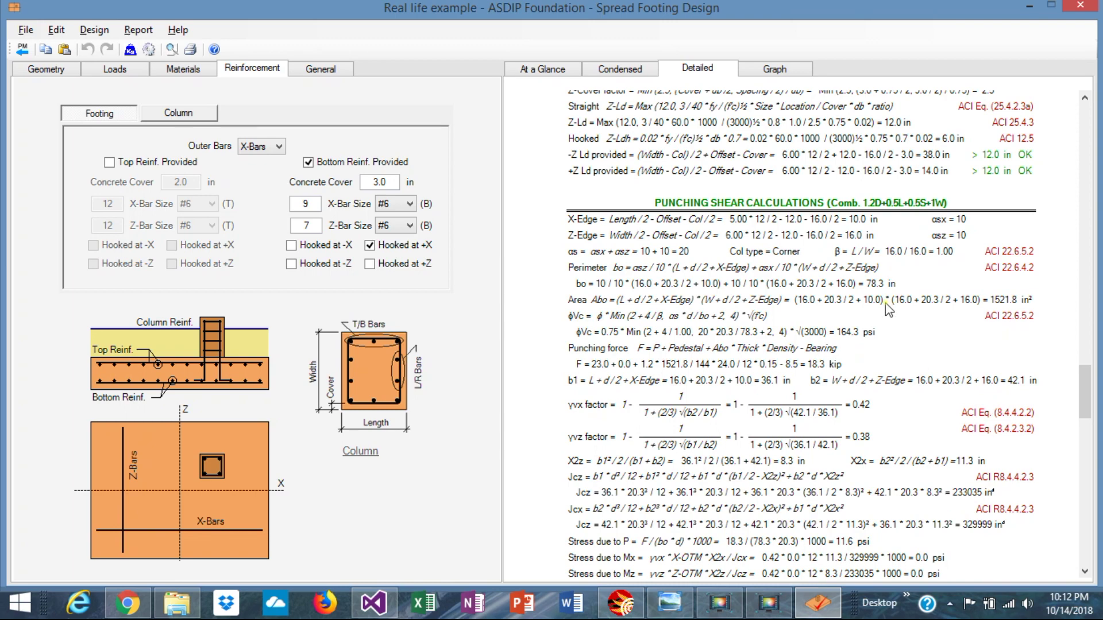
{"action": "scroll", "coordinate": [884, 302], "scroll_direction": "up", "scroll_amount": 12}
{"action": "scroll", "coordinate": [885, 302], "scroll_direction": "down", "scroll_amount": 3}
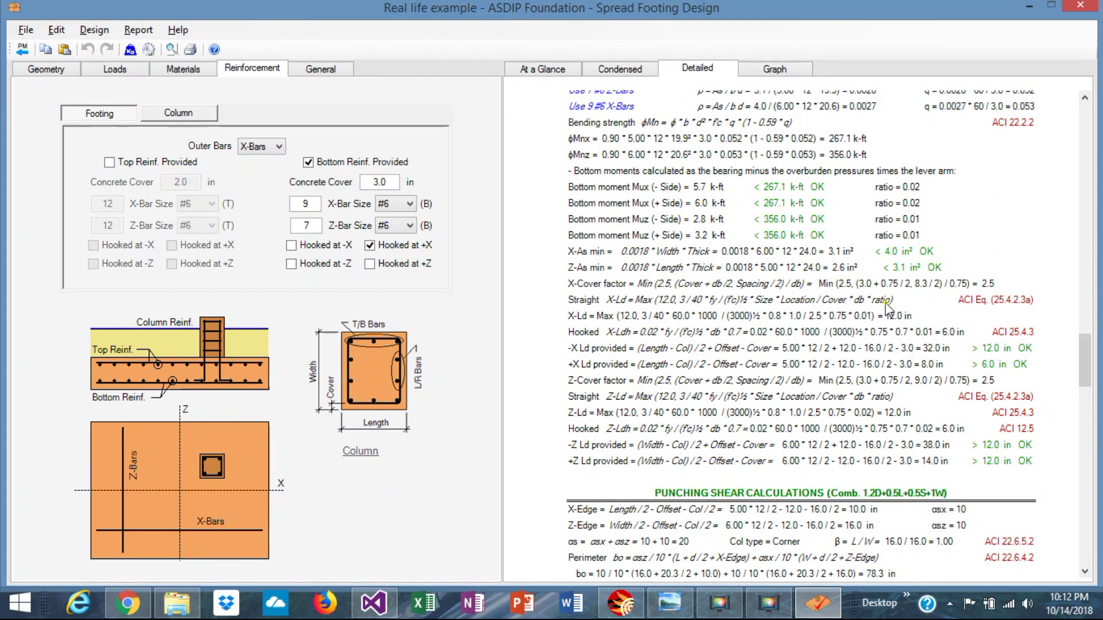
{"action": "scroll", "coordinate": [887, 308], "scroll_direction": "down", "scroll_amount": 12}
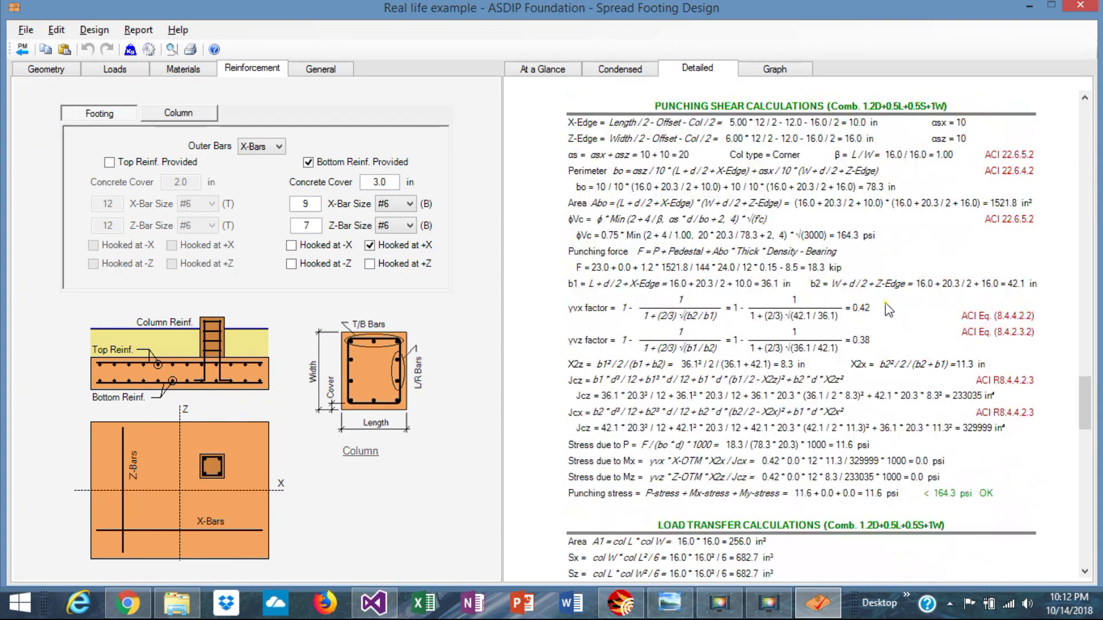
{"action": "scroll", "coordinate": [886, 305], "scroll_direction": "down", "scroll_amount": 6}
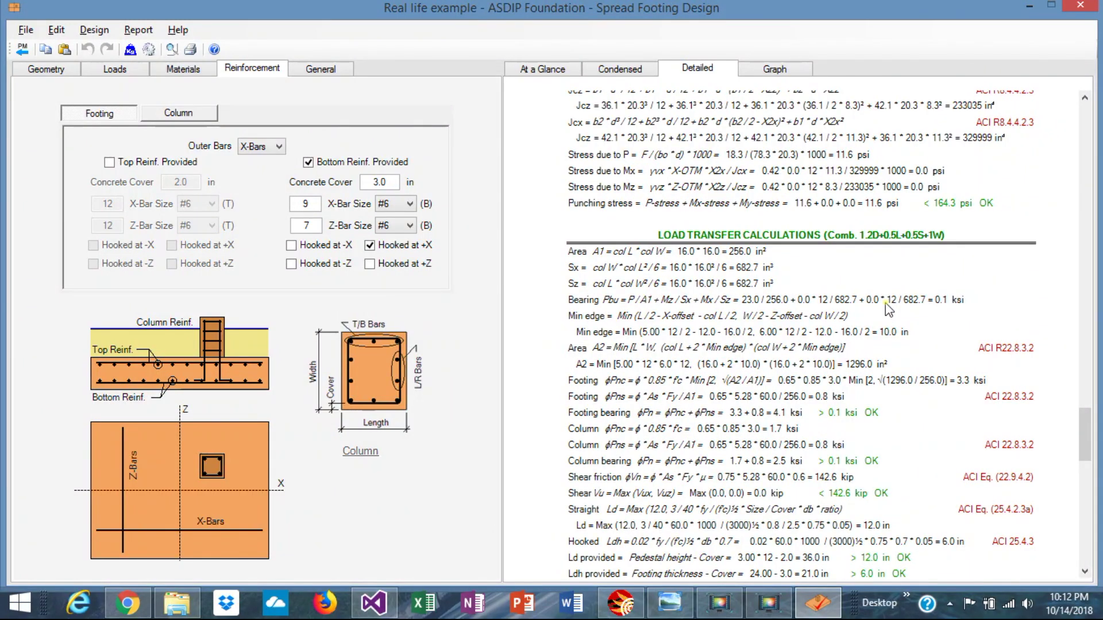
{"action": "scroll", "coordinate": [885, 303], "scroll_direction": "down", "scroll_amount": 15}
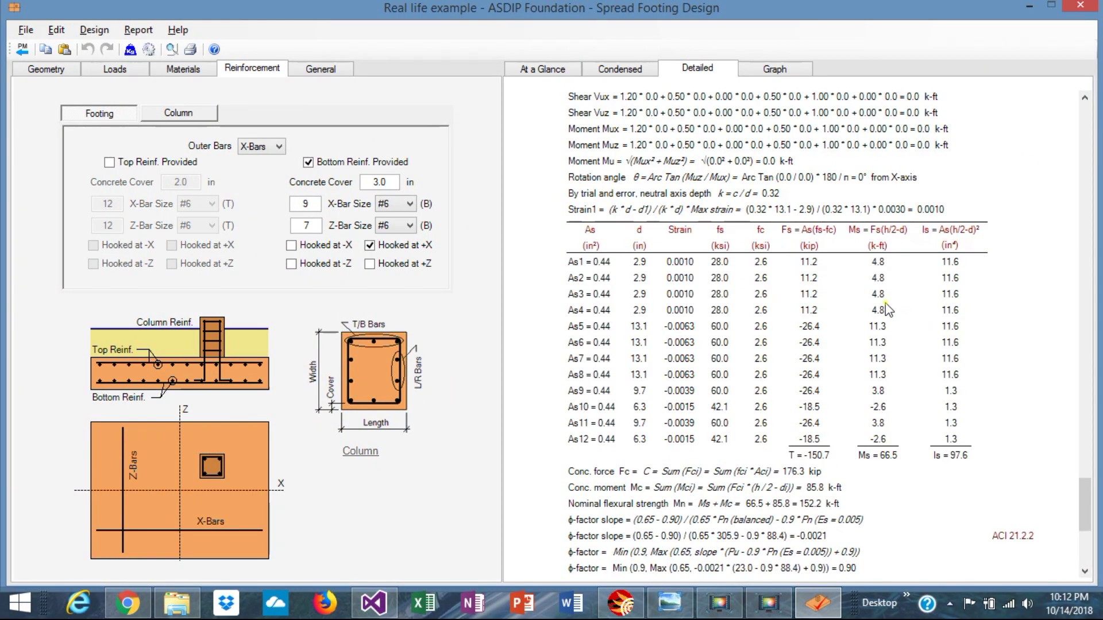
{"action": "scroll", "coordinate": [885, 302], "scroll_direction": "down", "scroll_amount": 3}
{"action": "scroll", "coordinate": [885, 302], "scroll_direction": "up", "scroll_amount": 20}
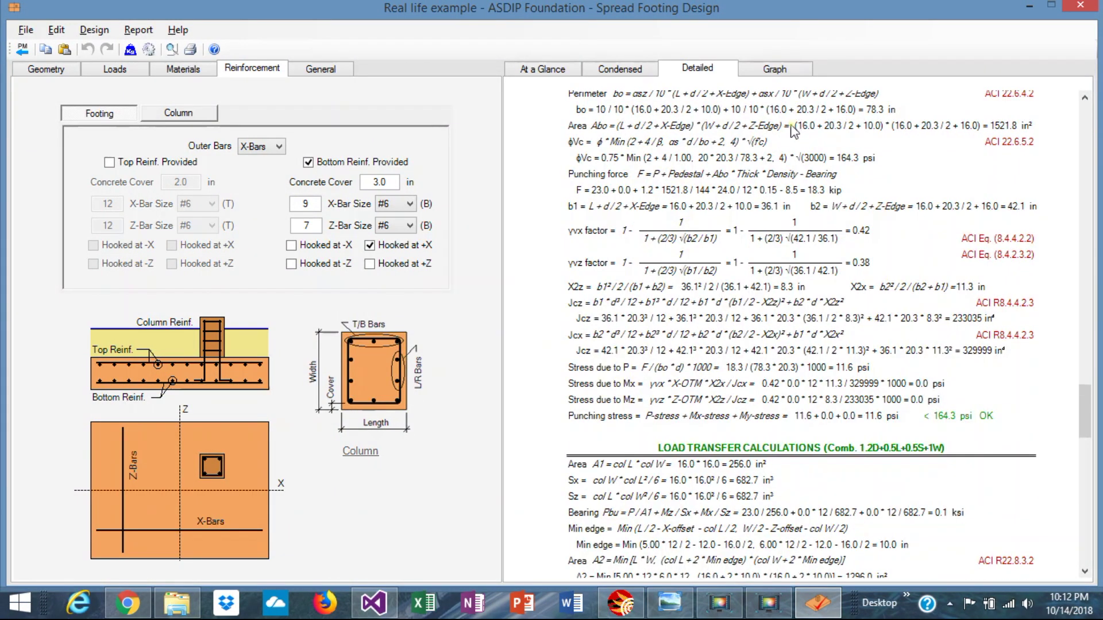
{"action": "left_click", "coordinate": [775, 69]}
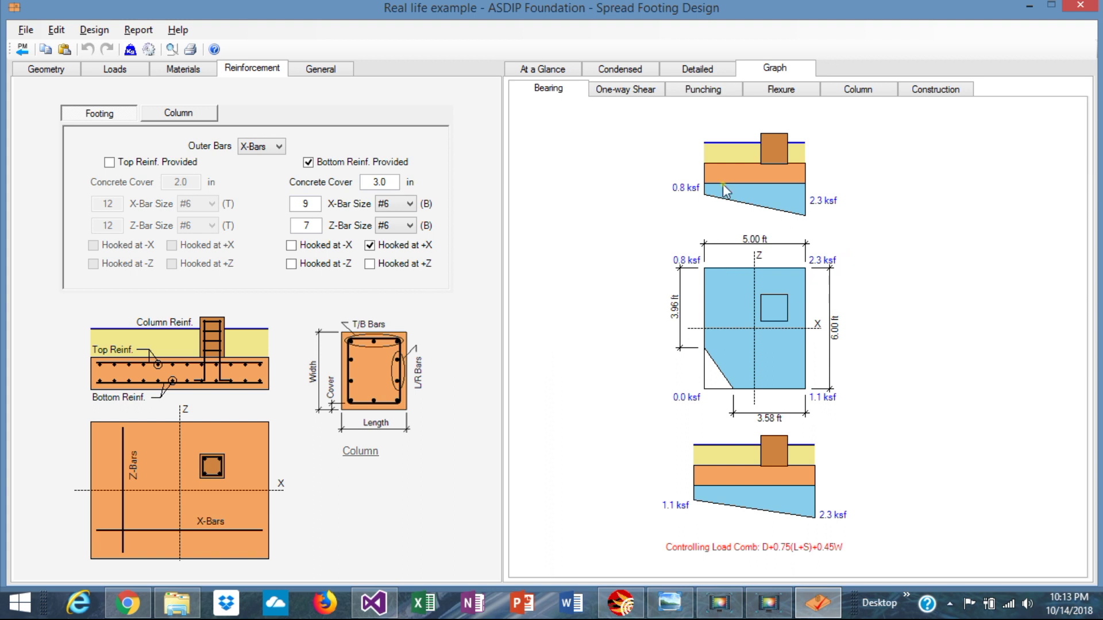
Show the one-way shear graphs in X and Z, with 1.1 kip maximum shear.
{"action": "key", "text": "super+c"}
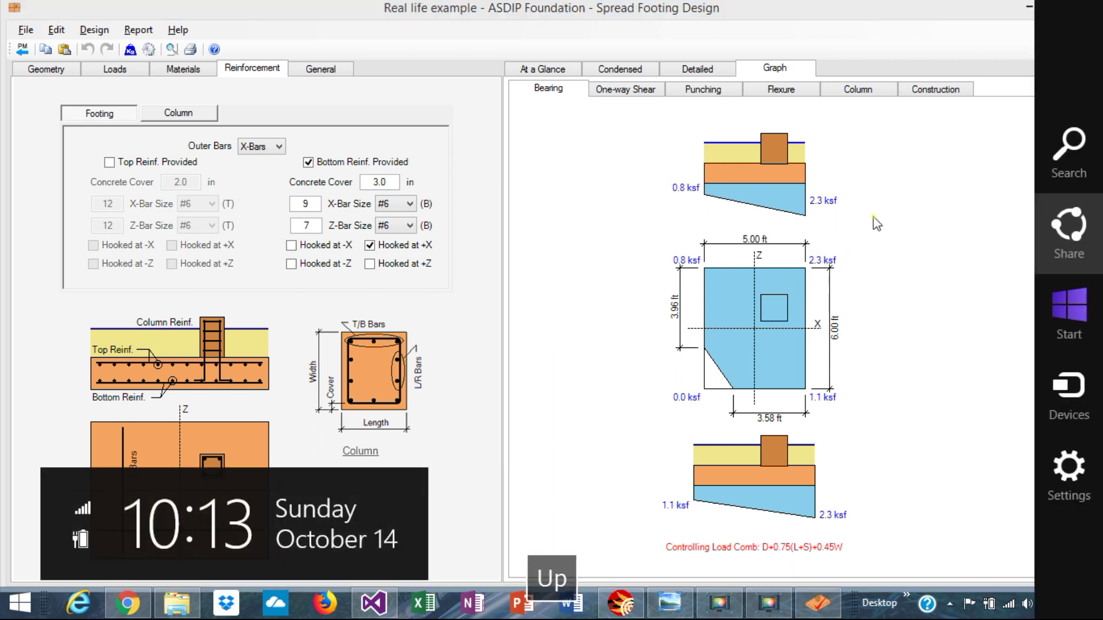
{"action": "left_click", "coordinate": [793, 222]}
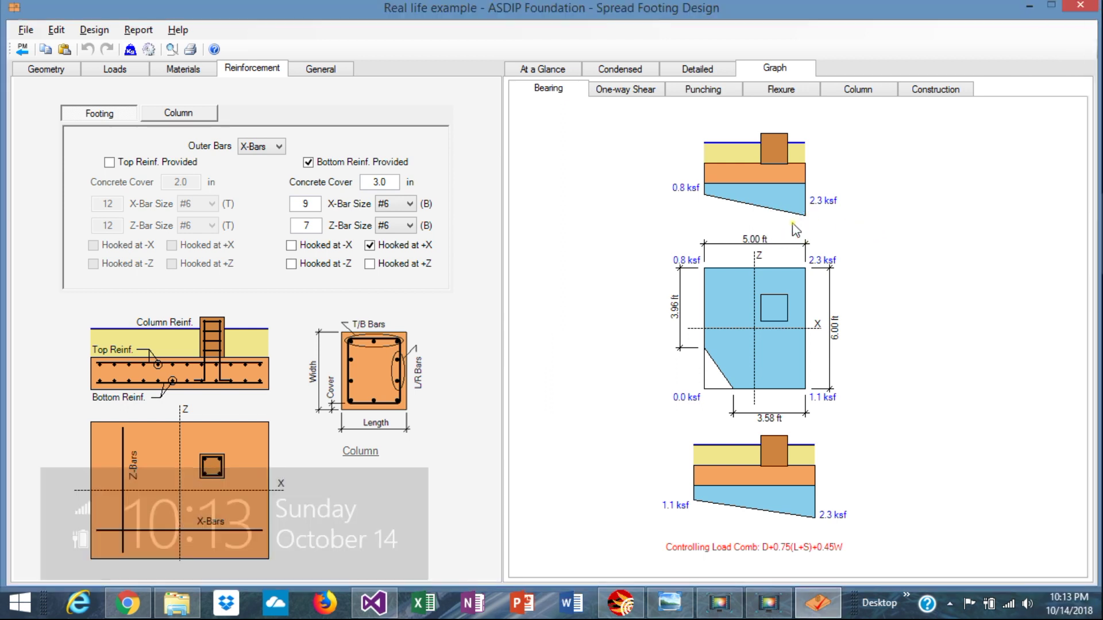
{"action": "left_click", "coordinate": [630, 96]}
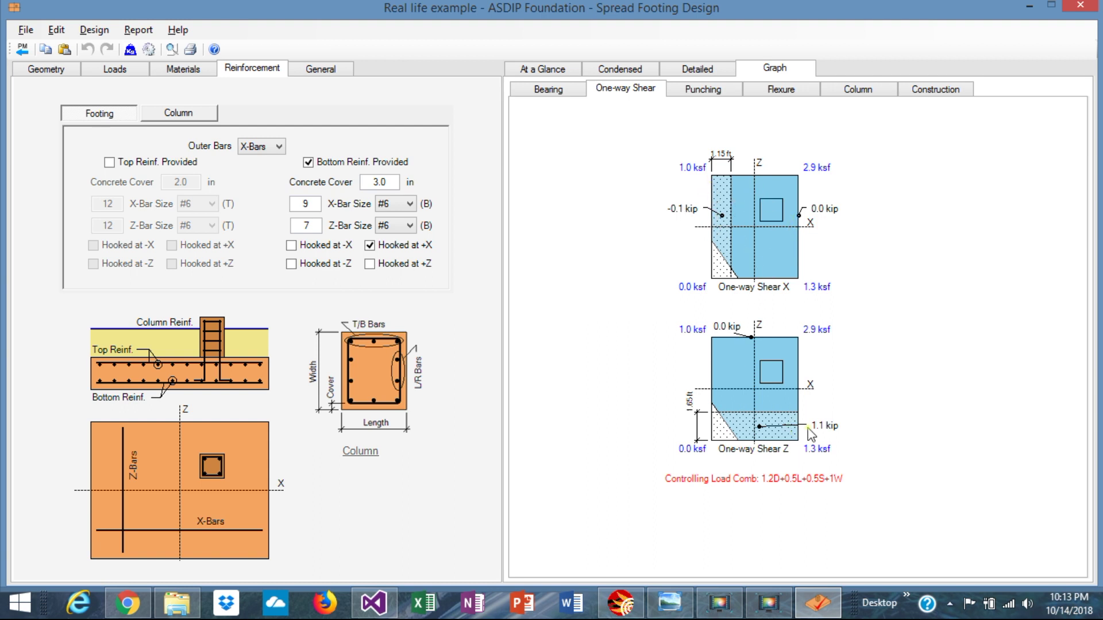
Review the punching and flexure graphs, ending on the column interaction diagram at θ = 0°.
{"action": "left_click", "coordinate": [702, 91]}
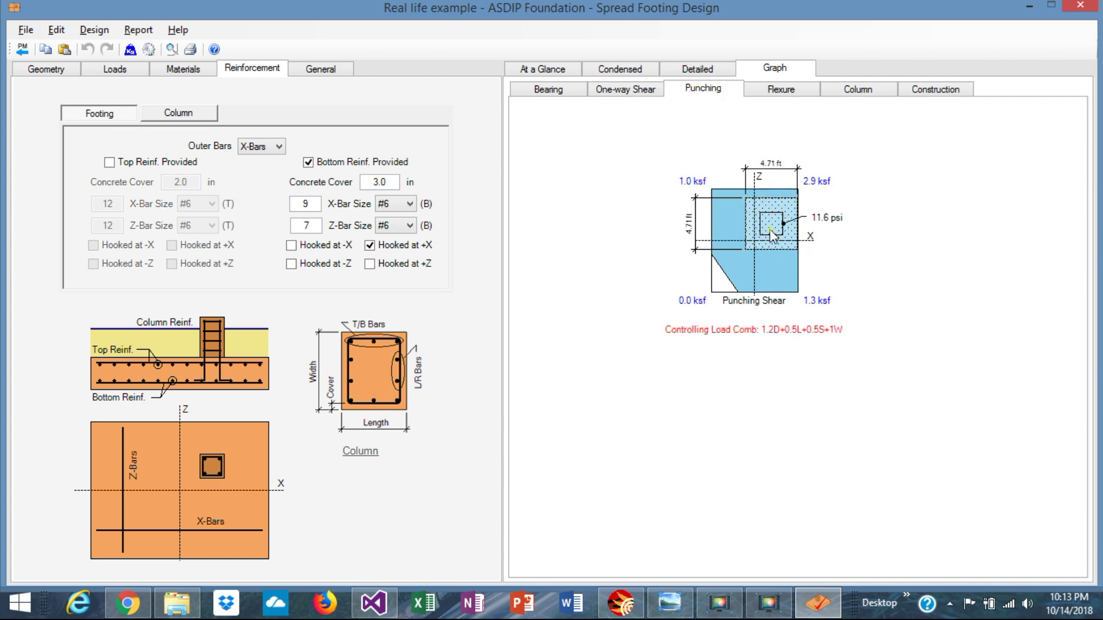
{"action": "left_click", "coordinate": [775, 95]}
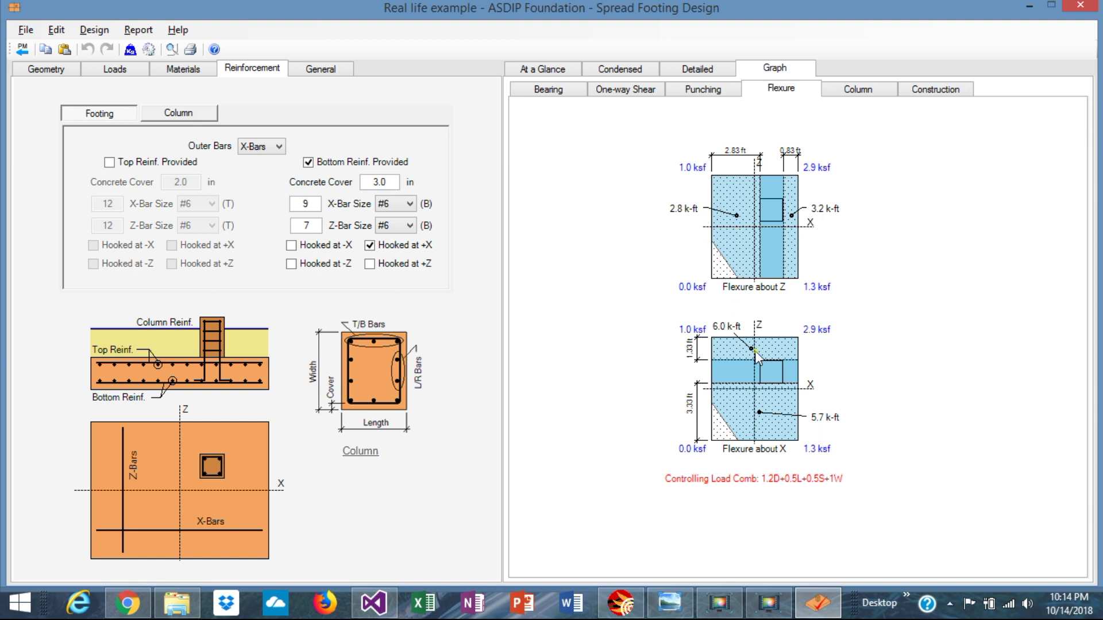
{"action": "left_click", "coordinate": [852, 98]}
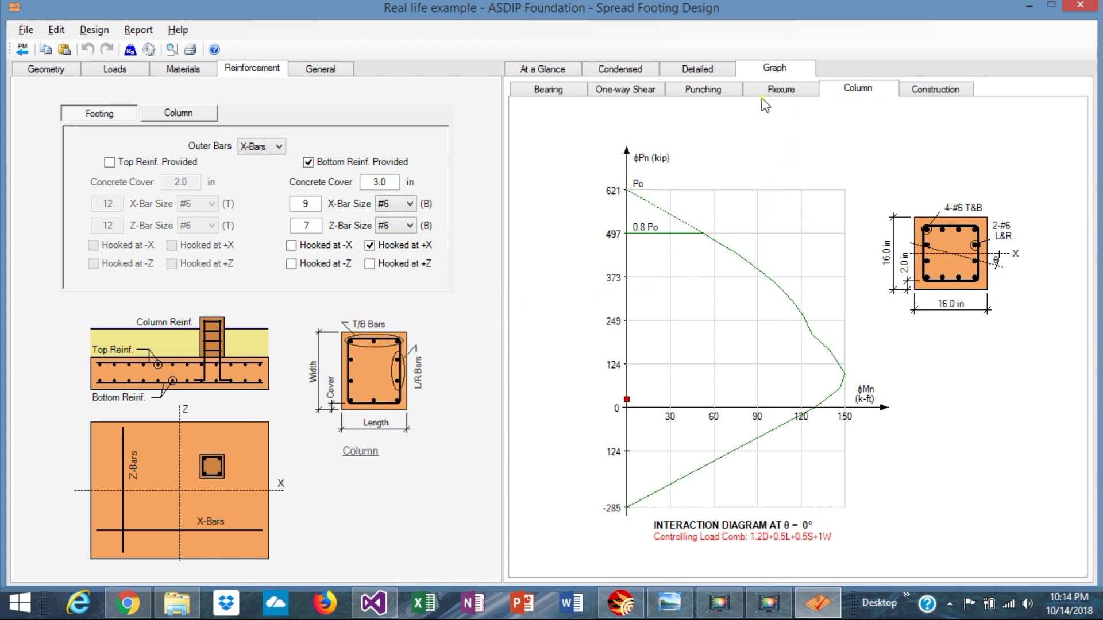
Show the construction elevation and plan drawings, then bring up the Print Preview report options.
{"action": "left_click", "coordinate": [941, 92]}
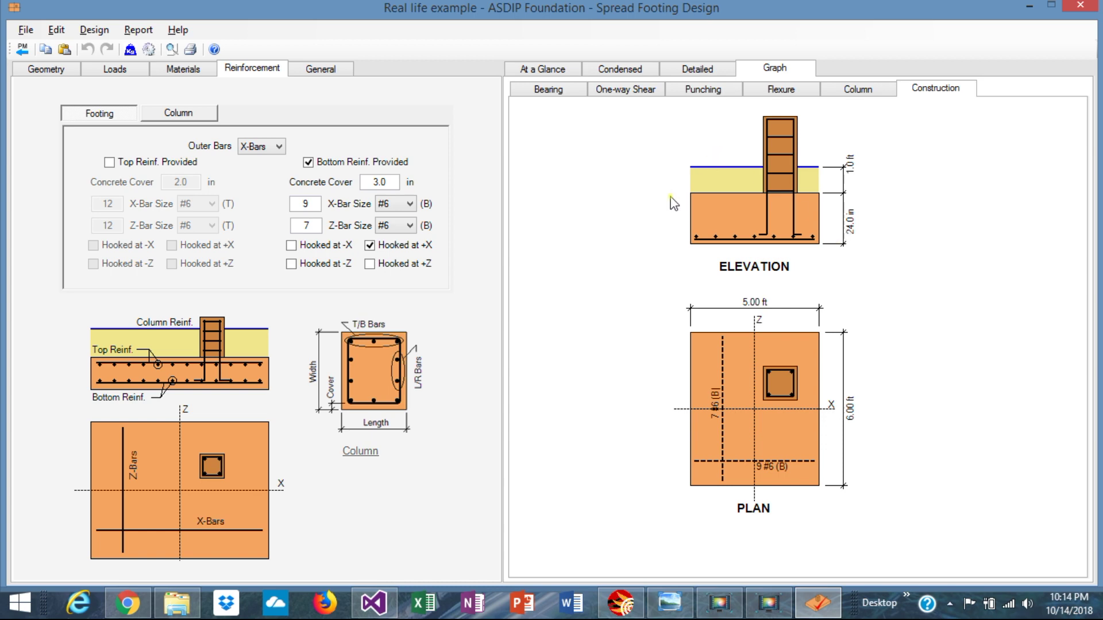
{"action": "key", "text": "super+c"}
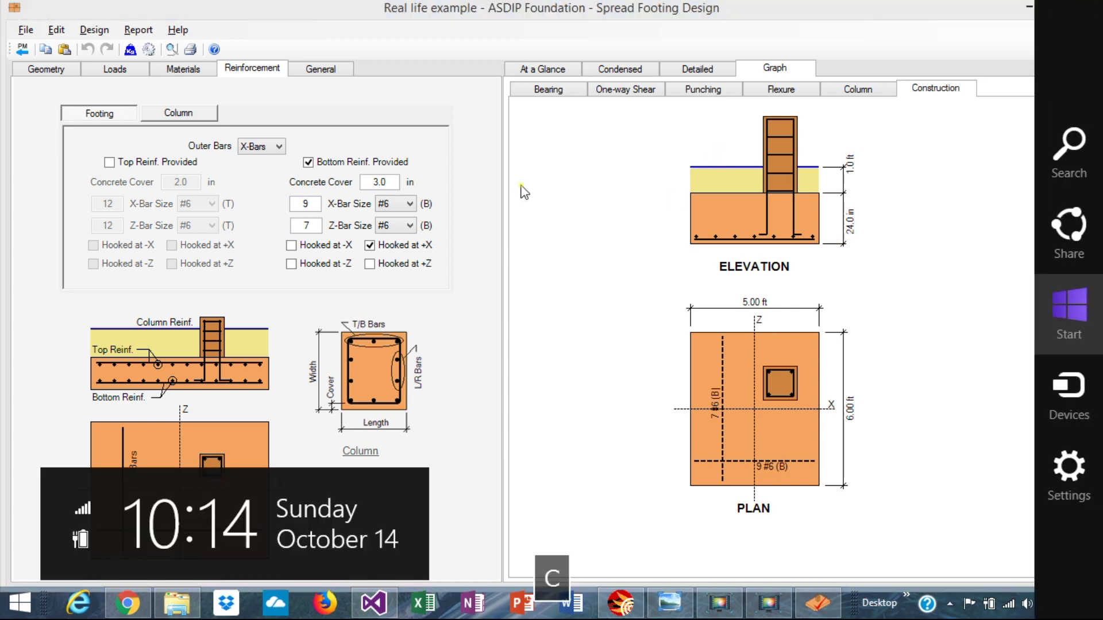
{"action": "left_click", "coordinate": [138, 29]}
{"action": "left_click", "coordinate": [172, 49]}
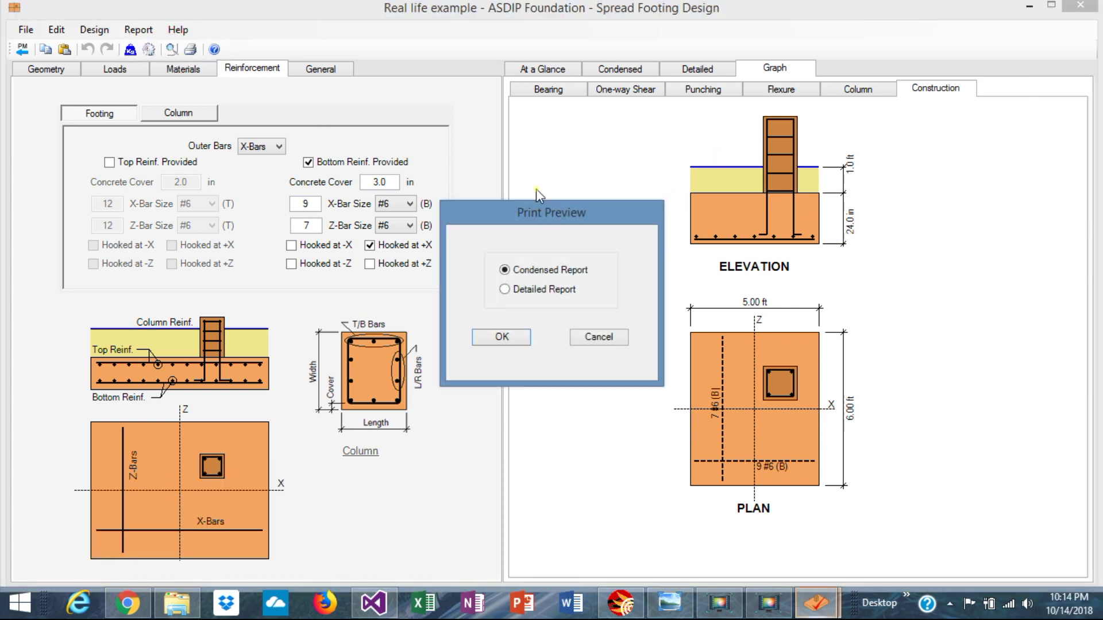
{"action": "left_click", "coordinate": [501, 337]}
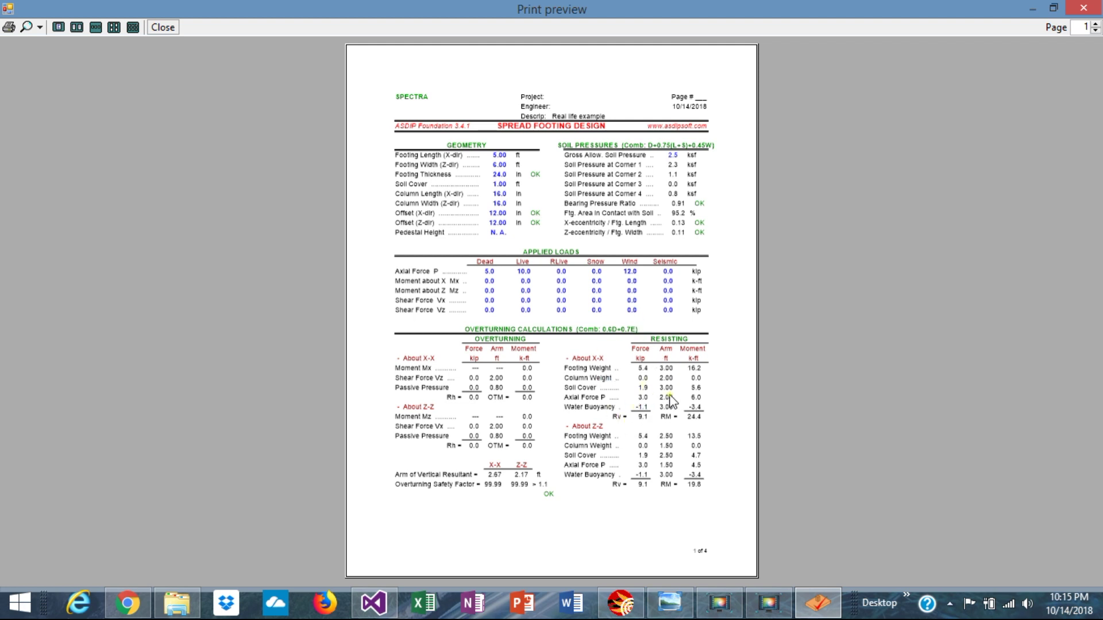
{"action": "left_click", "coordinate": [1096, 25]}
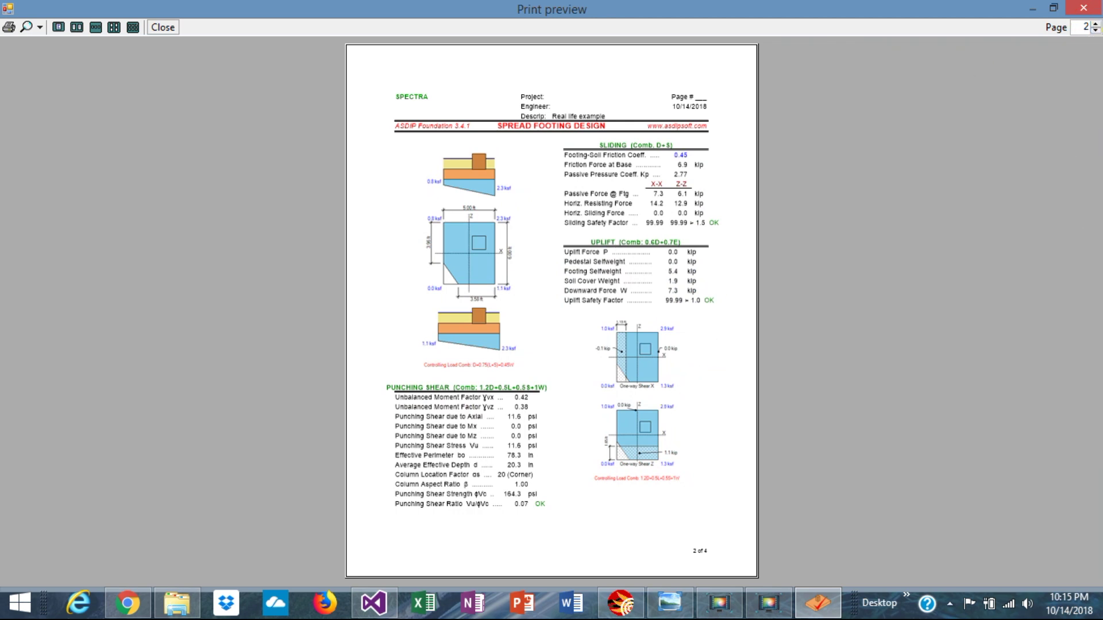
{"action": "left_click", "coordinate": [1096, 25]}
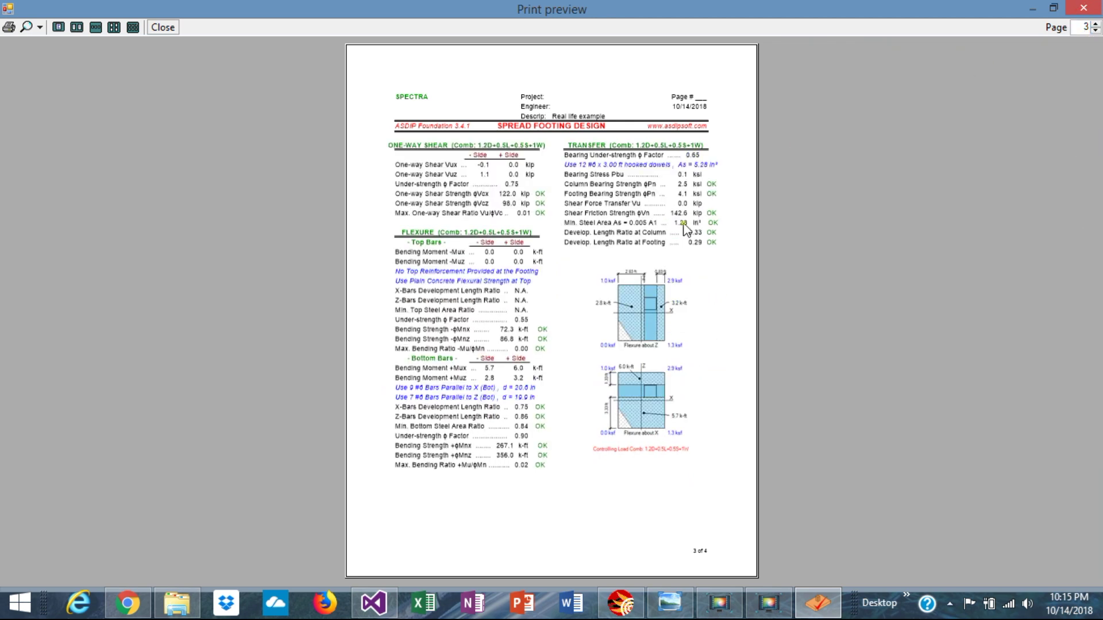
{"action": "left_click", "coordinate": [1095, 25]}
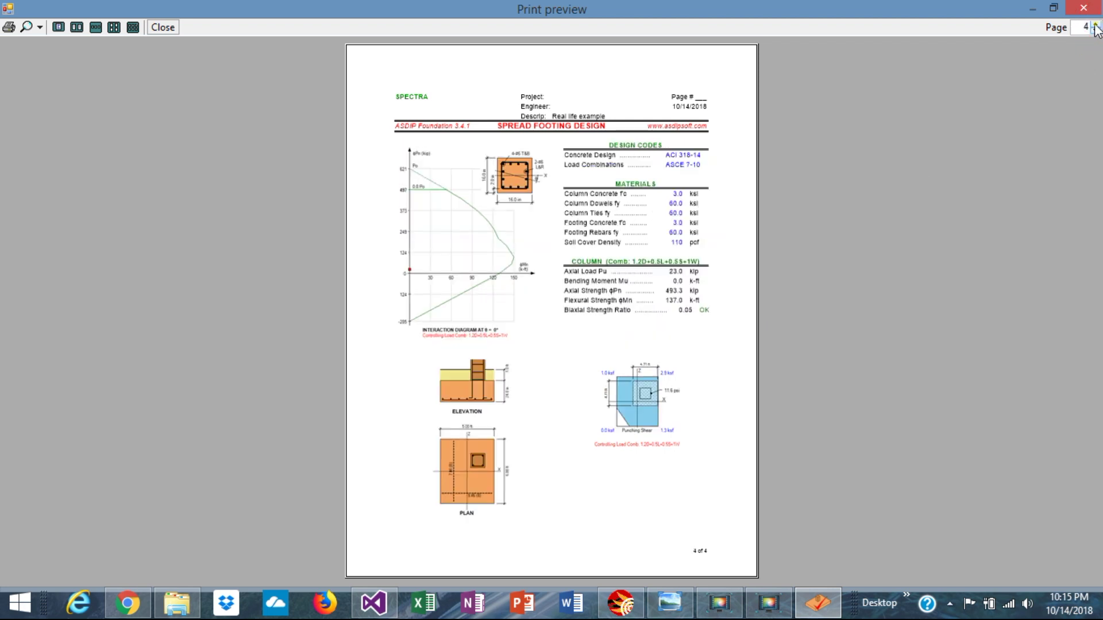
{"action": "left_click", "coordinate": [115, 28]}
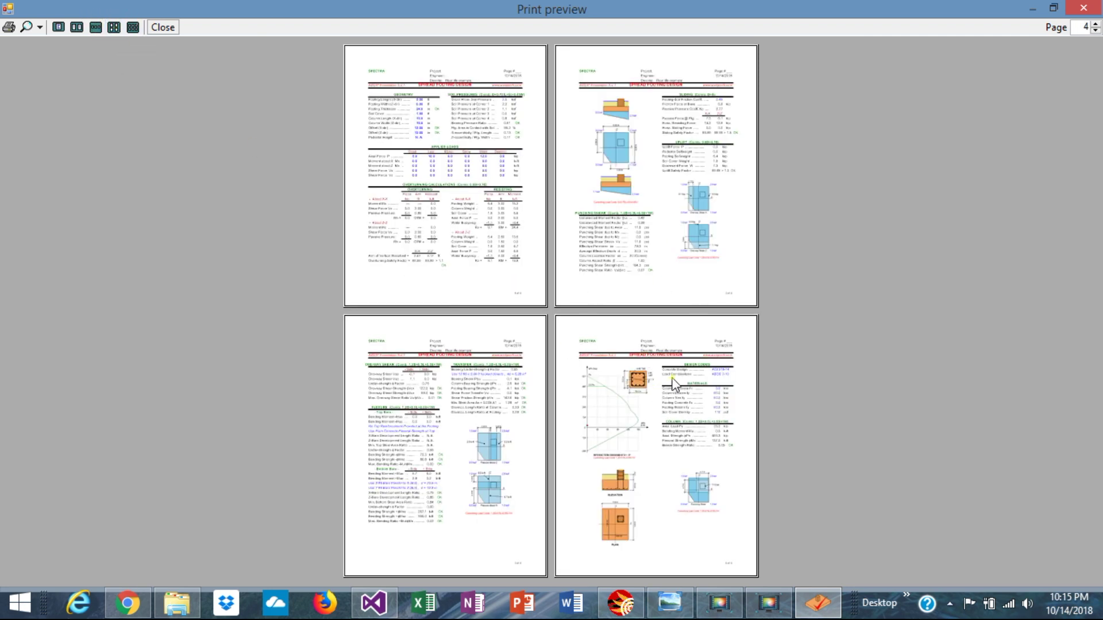
{"action": "left_click", "coordinate": [132, 27]}
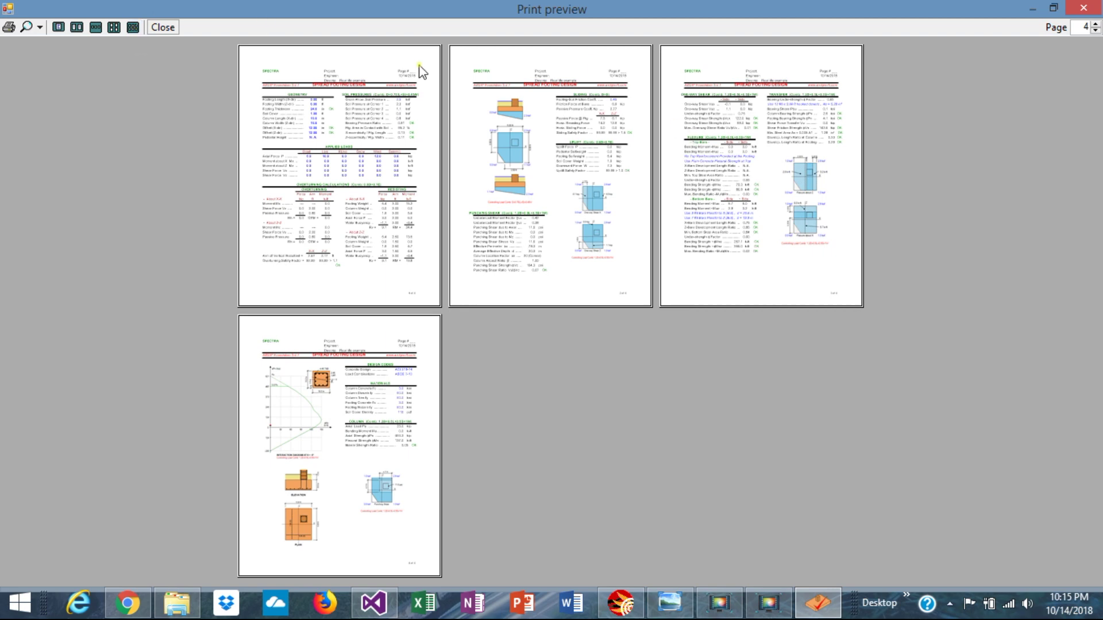
{"action": "left_click", "coordinate": [114, 28]}
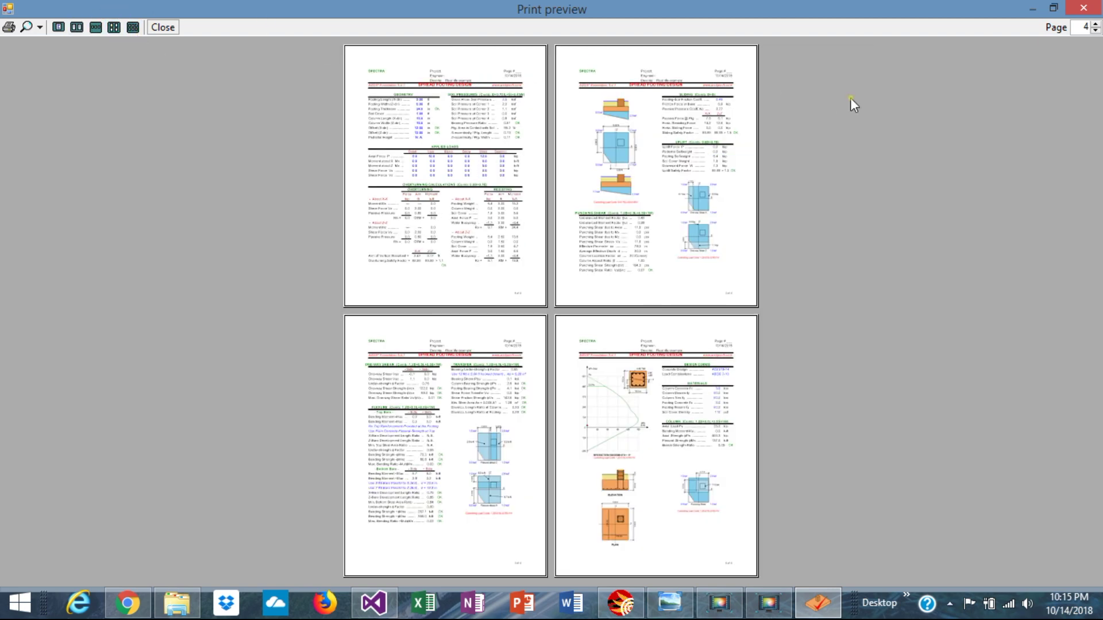
{"action": "left_click", "coordinate": [1084, 8]}
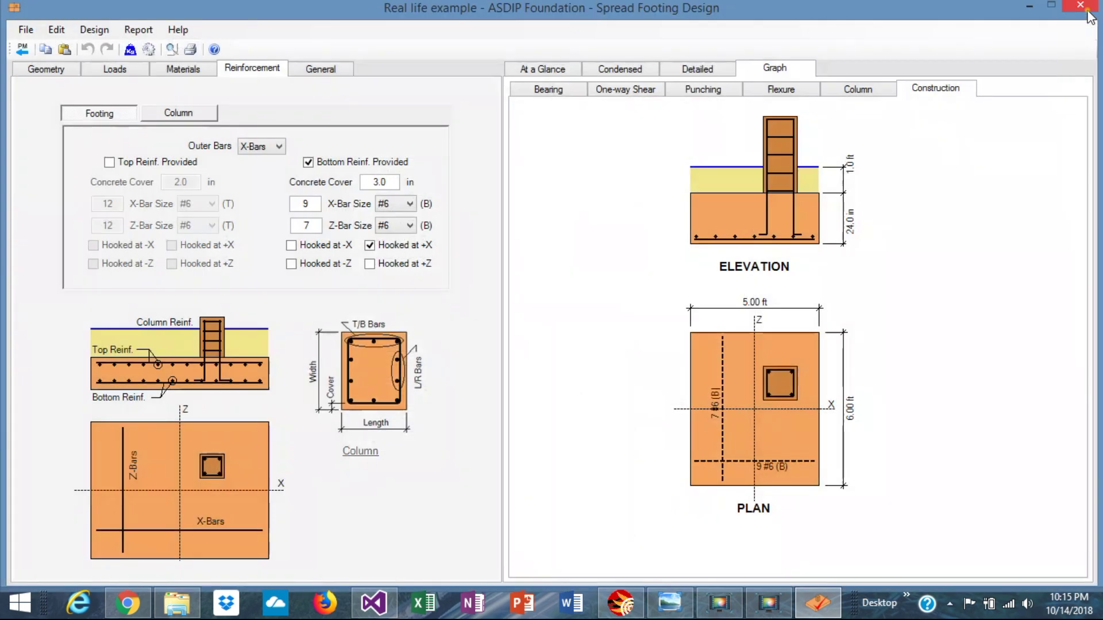
{"action": "left_click", "coordinate": [171, 49]}
{"action": "left_click", "coordinate": [535, 291]}
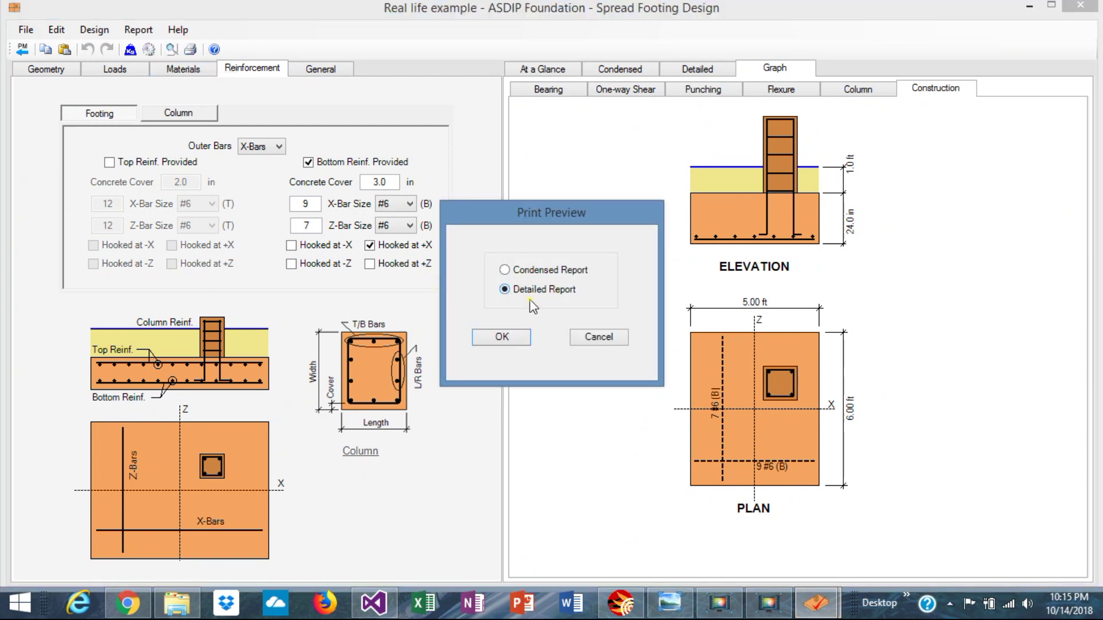
{"action": "left_click", "coordinate": [501, 335]}
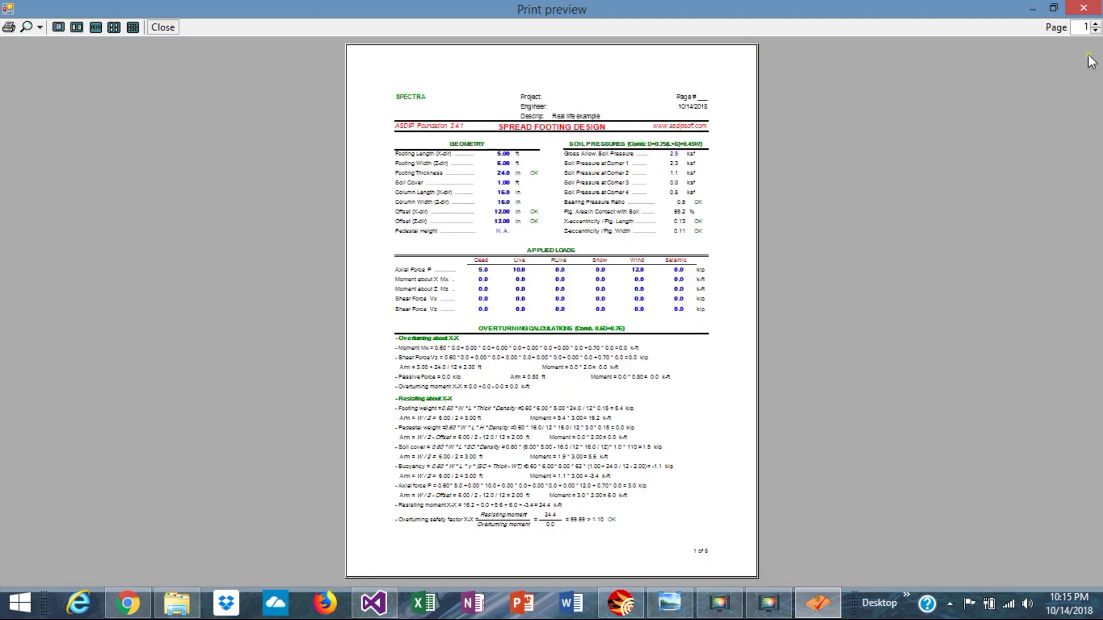
{"action": "left_click", "coordinate": [1096, 25]}
{"action": "left_click", "coordinate": [1095, 25]}
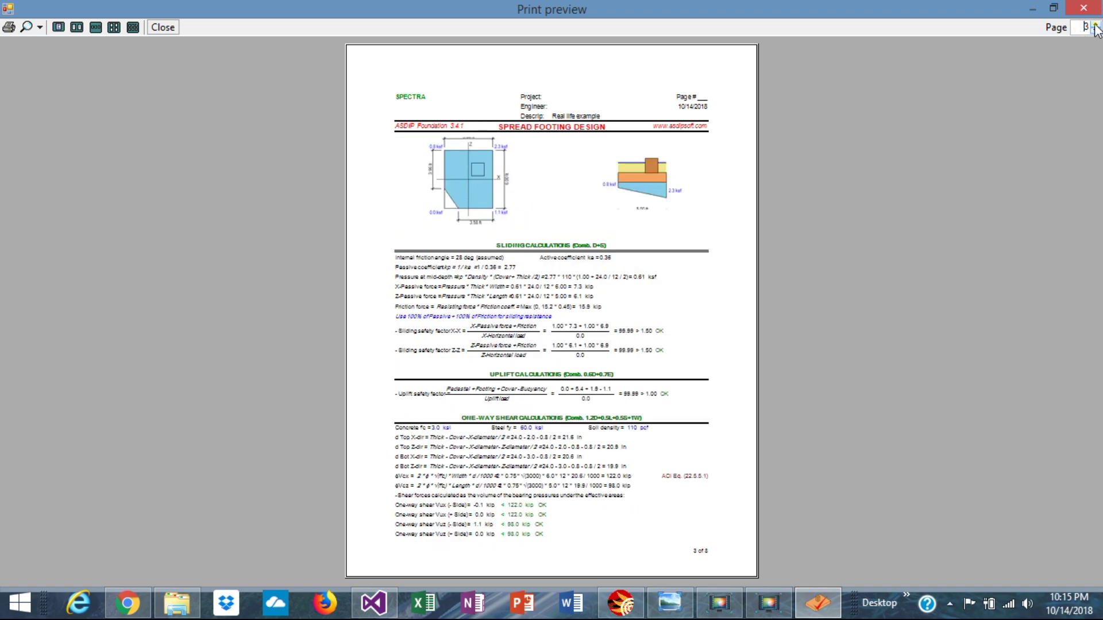
{"action": "left_click", "coordinate": [1096, 24]}
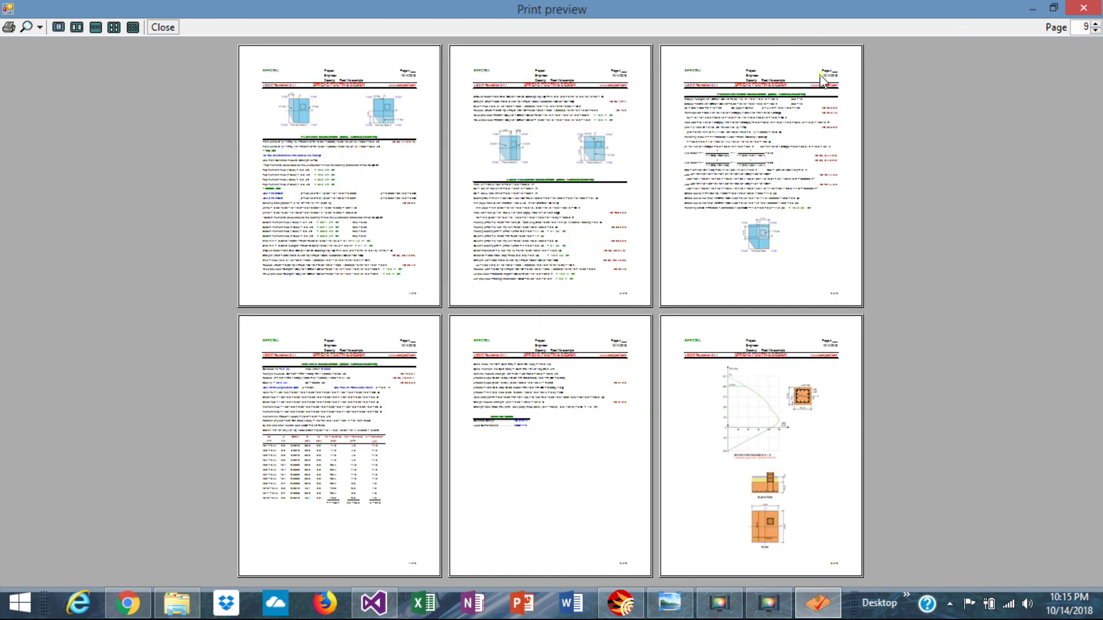
{"action": "left_click", "coordinate": [1083, 8]}
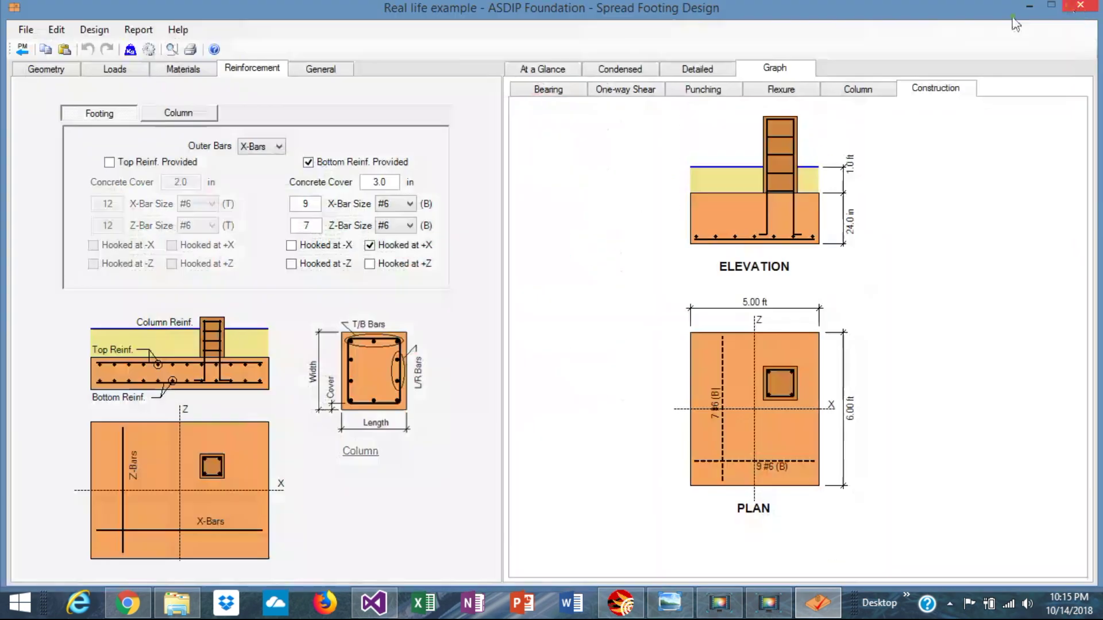
{"action": "left_click", "coordinate": [178, 74]}
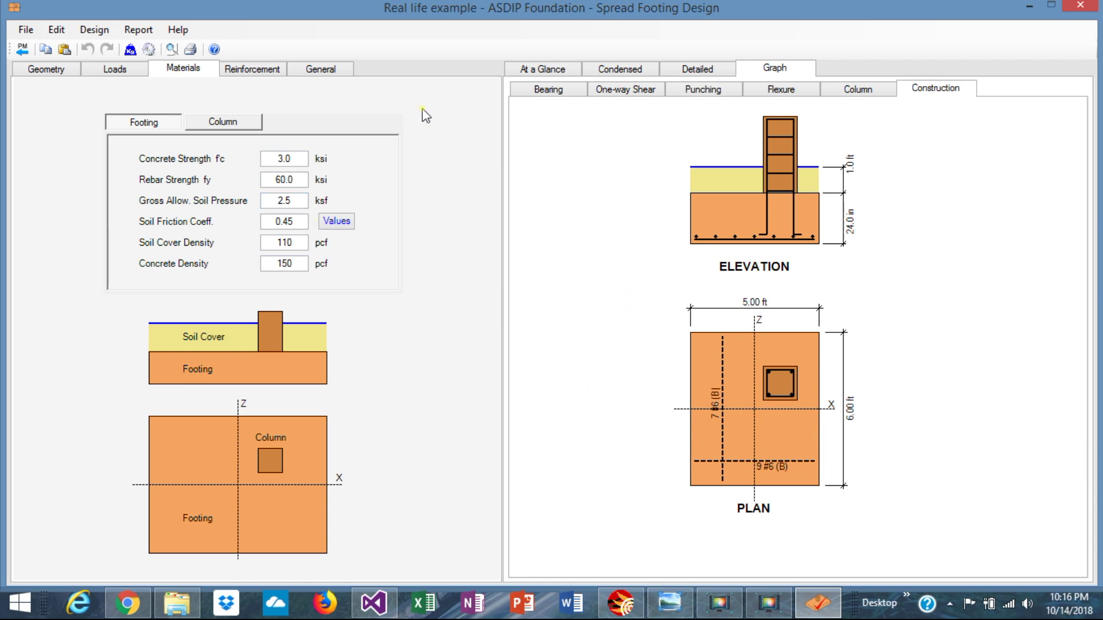
Check the load and column inputs, then the footing geometry: 5.00 × 6.00 ft, 24.0 in thick.
{"action": "left_click", "coordinate": [116, 71]}
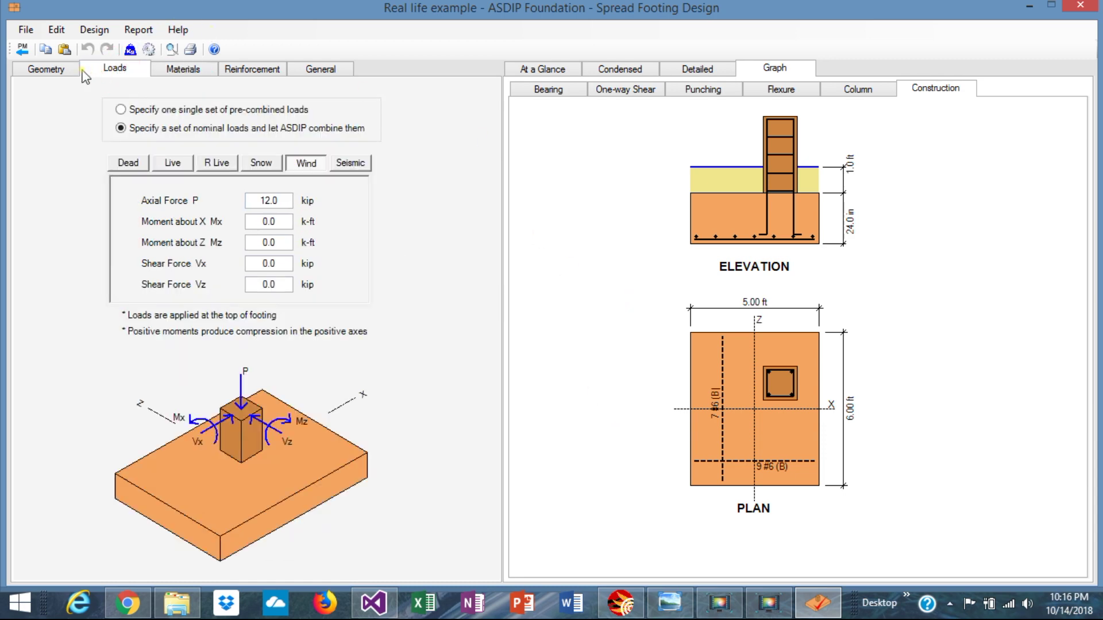
{"action": "left_click", "coordinate": [59, 72]}
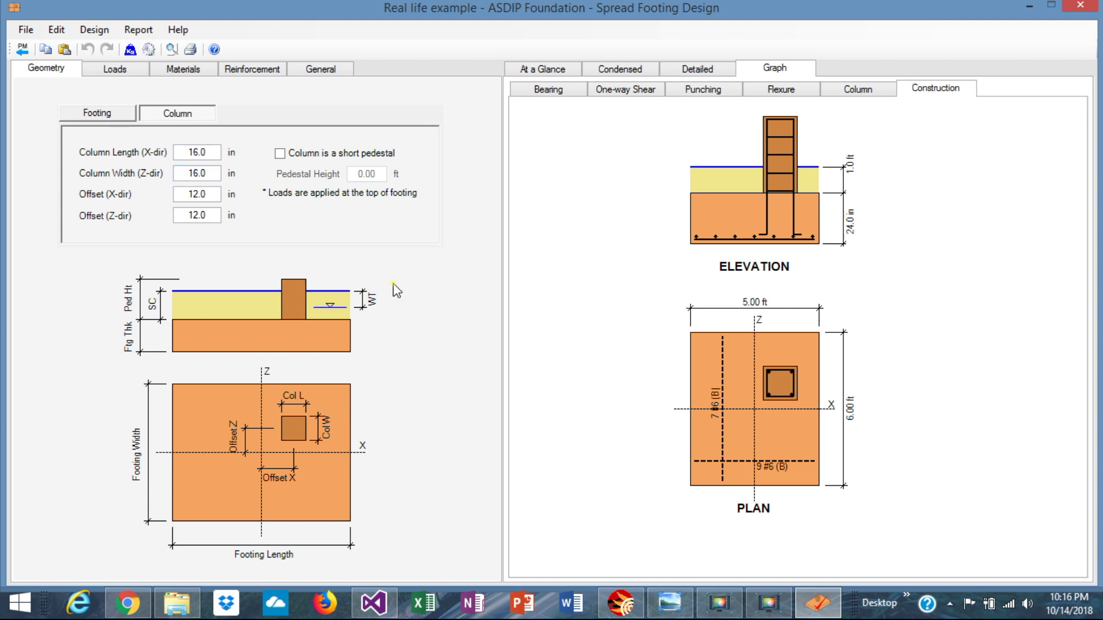
{"action": "left_click", "coordinate": [97, 113]}
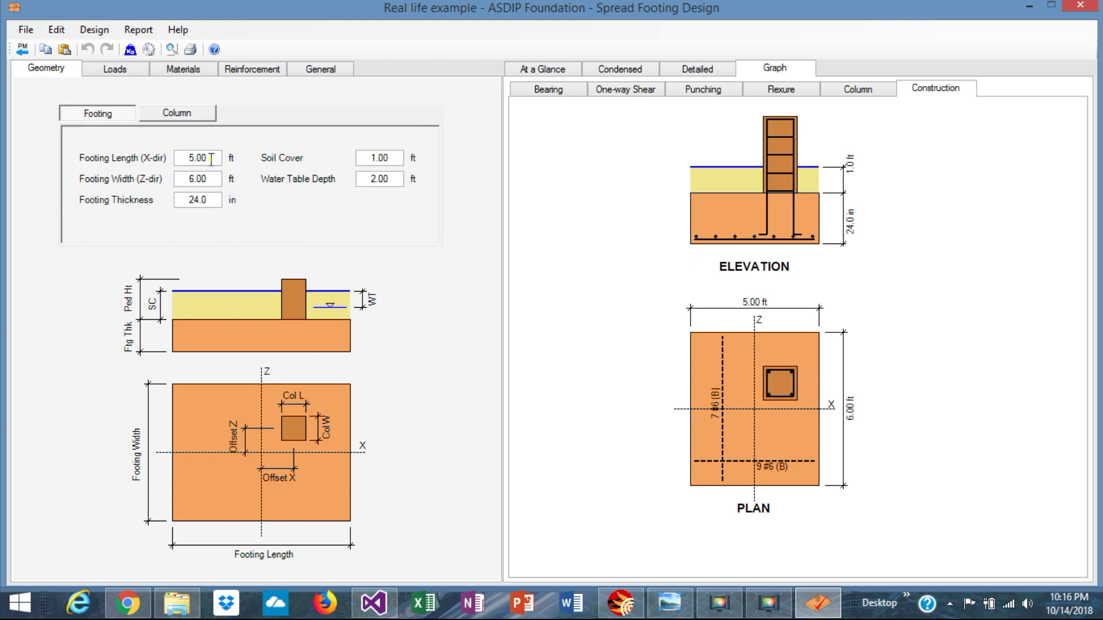
{"action": "left_click", "coordinate": [253, 70]}
Check the bearing and one-way shear graphs, then the summary: 2.3 ksf against 2.5 allowable, all OK.
{"action": "left_click", "coordinate": [555, 91]}
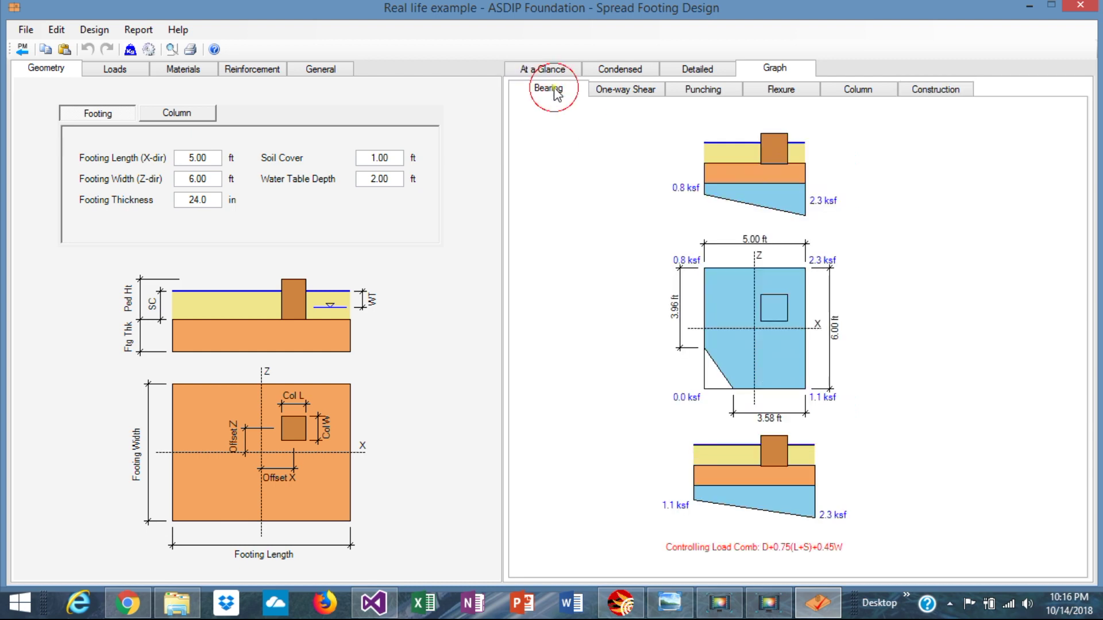
{"action": "left_click", "coordinate": [638, 92]}
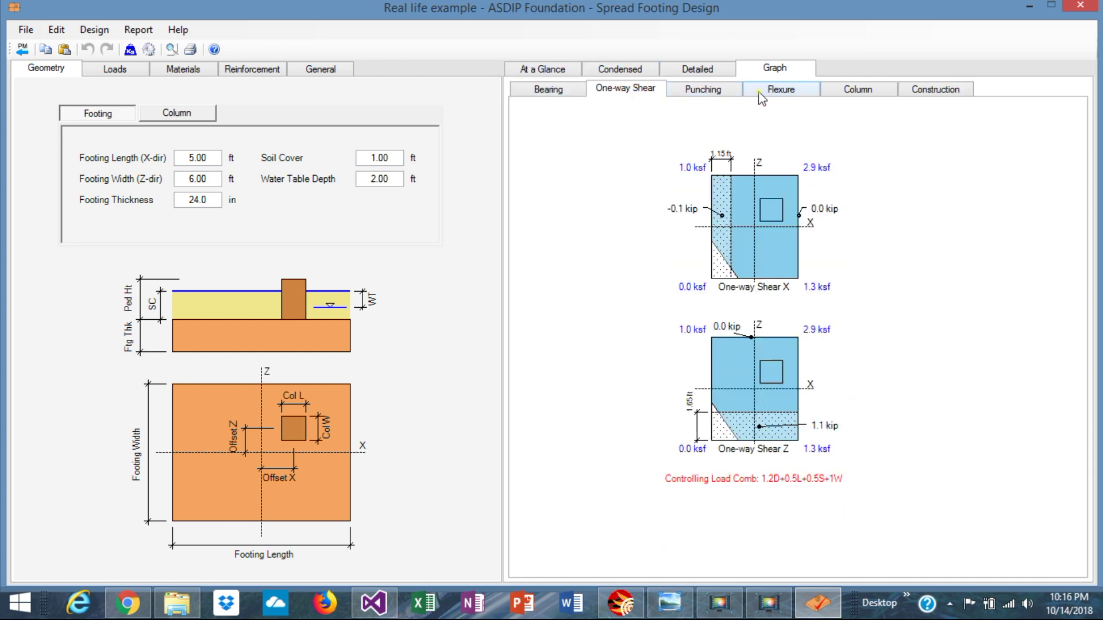
{"action": "left_click", "coordinate": [542, 70]}
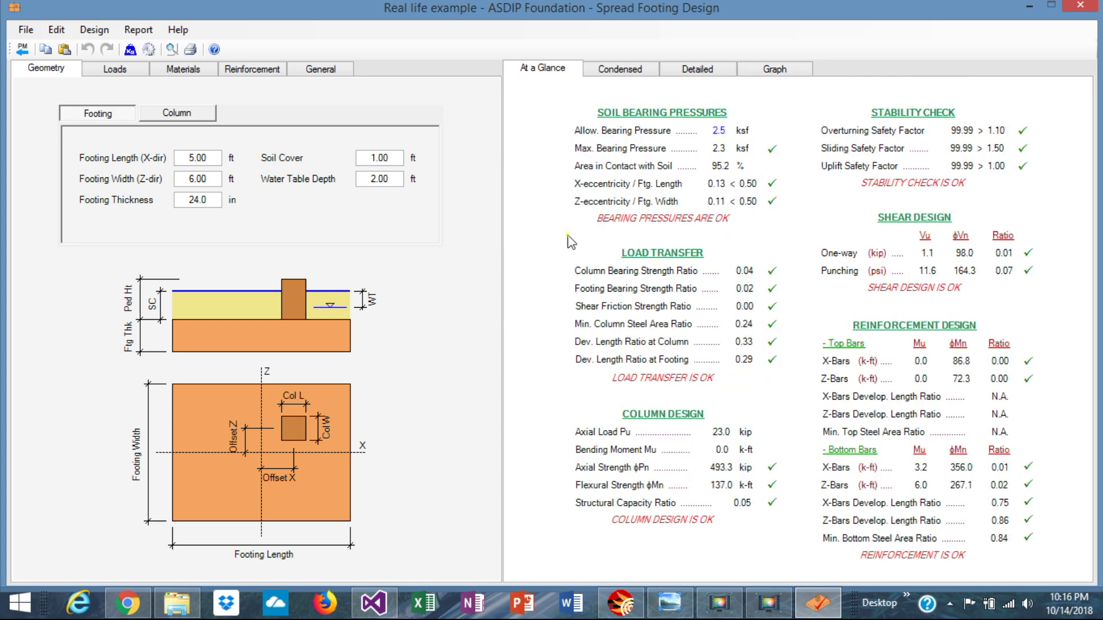